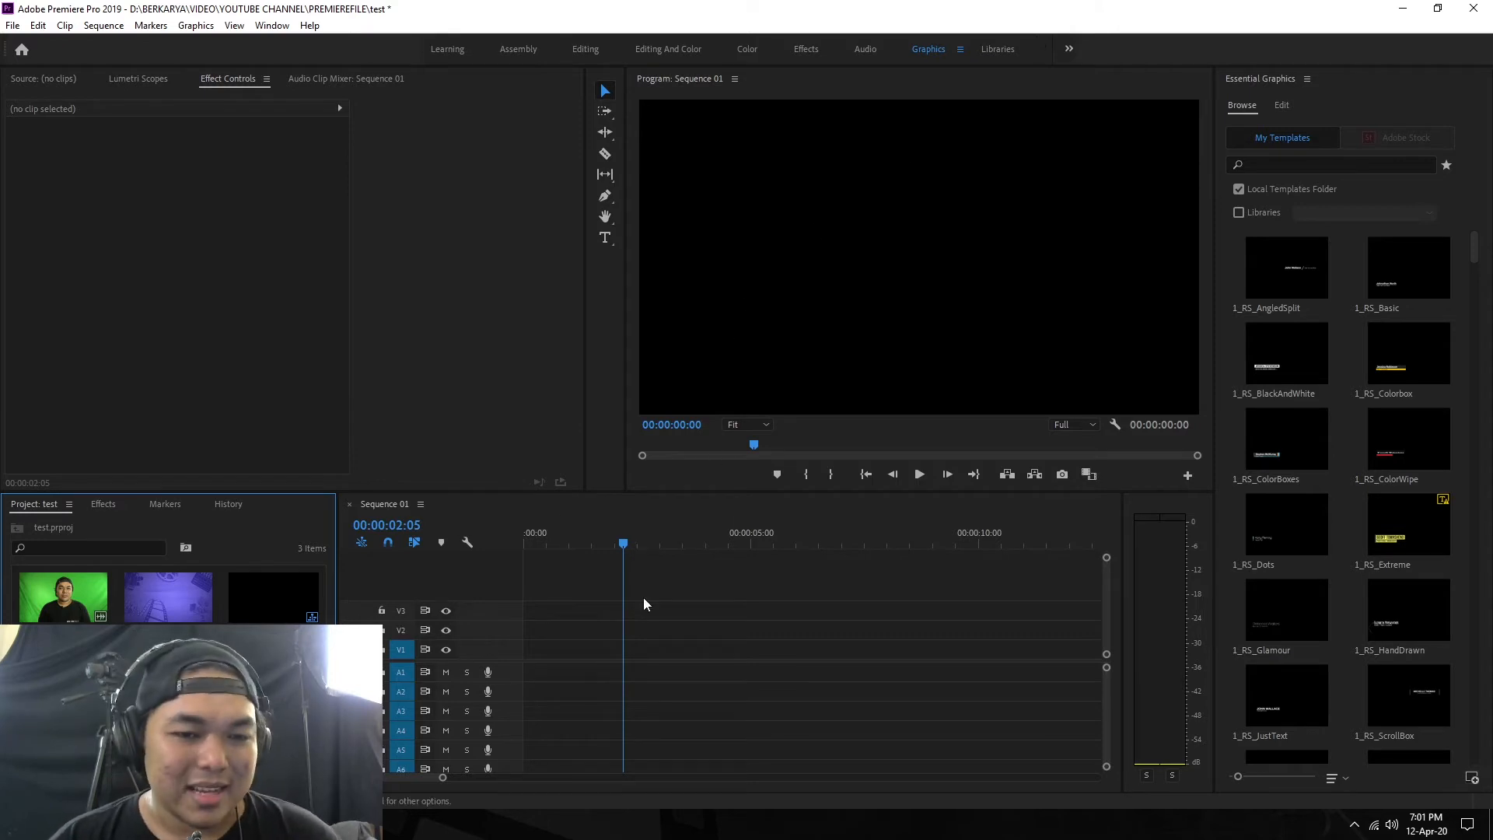
# Place the 1080 BLUE bg.jpg image on video track V1 at the start of Sequence 01.
pyautogui.click(599, 513)
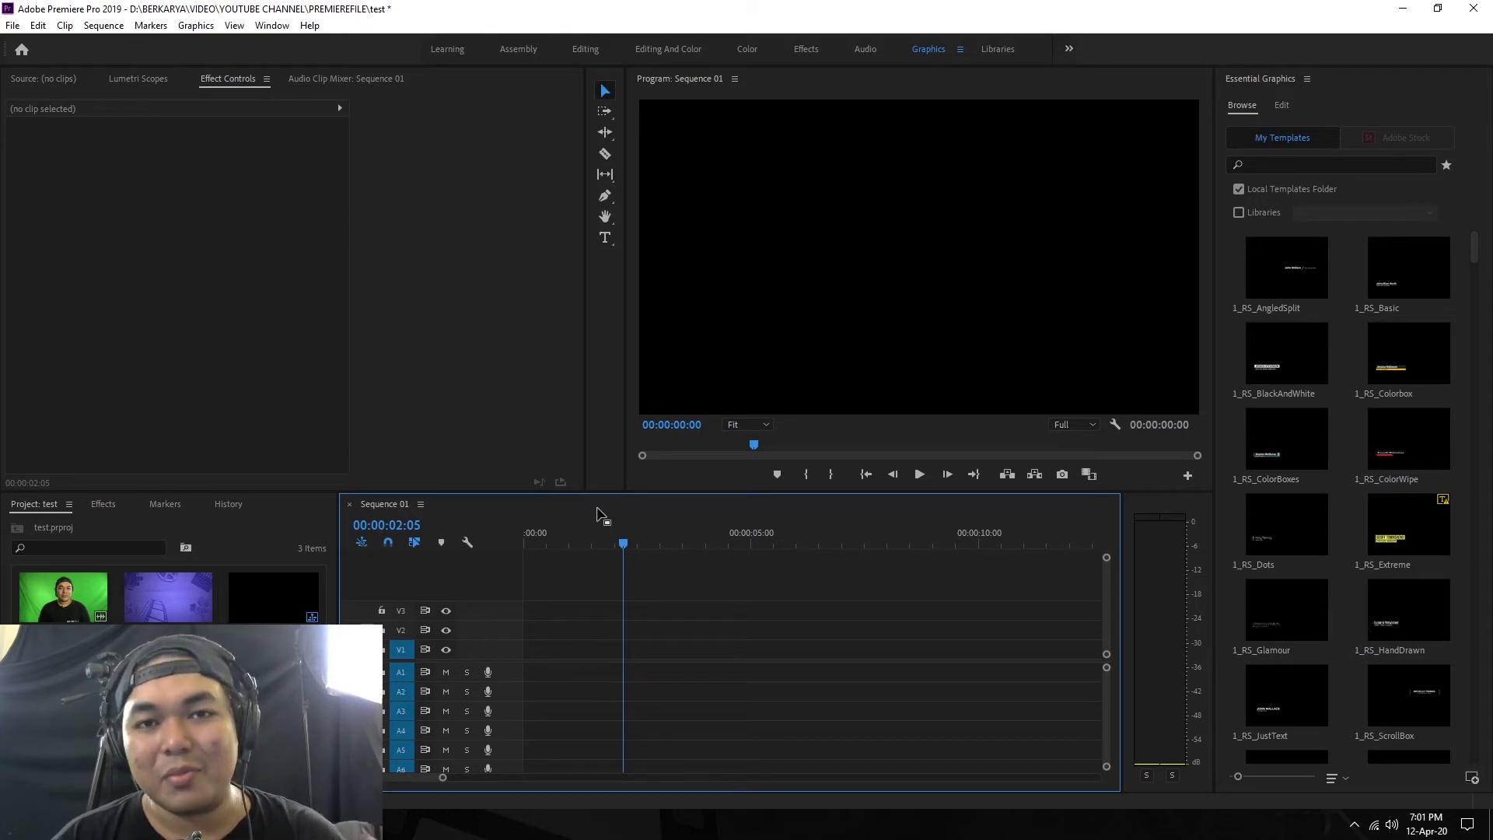
pyautogui.click(257, 684)
pyautogui.moveTo(193, 600); pyautogui.dragTo(525, 654)
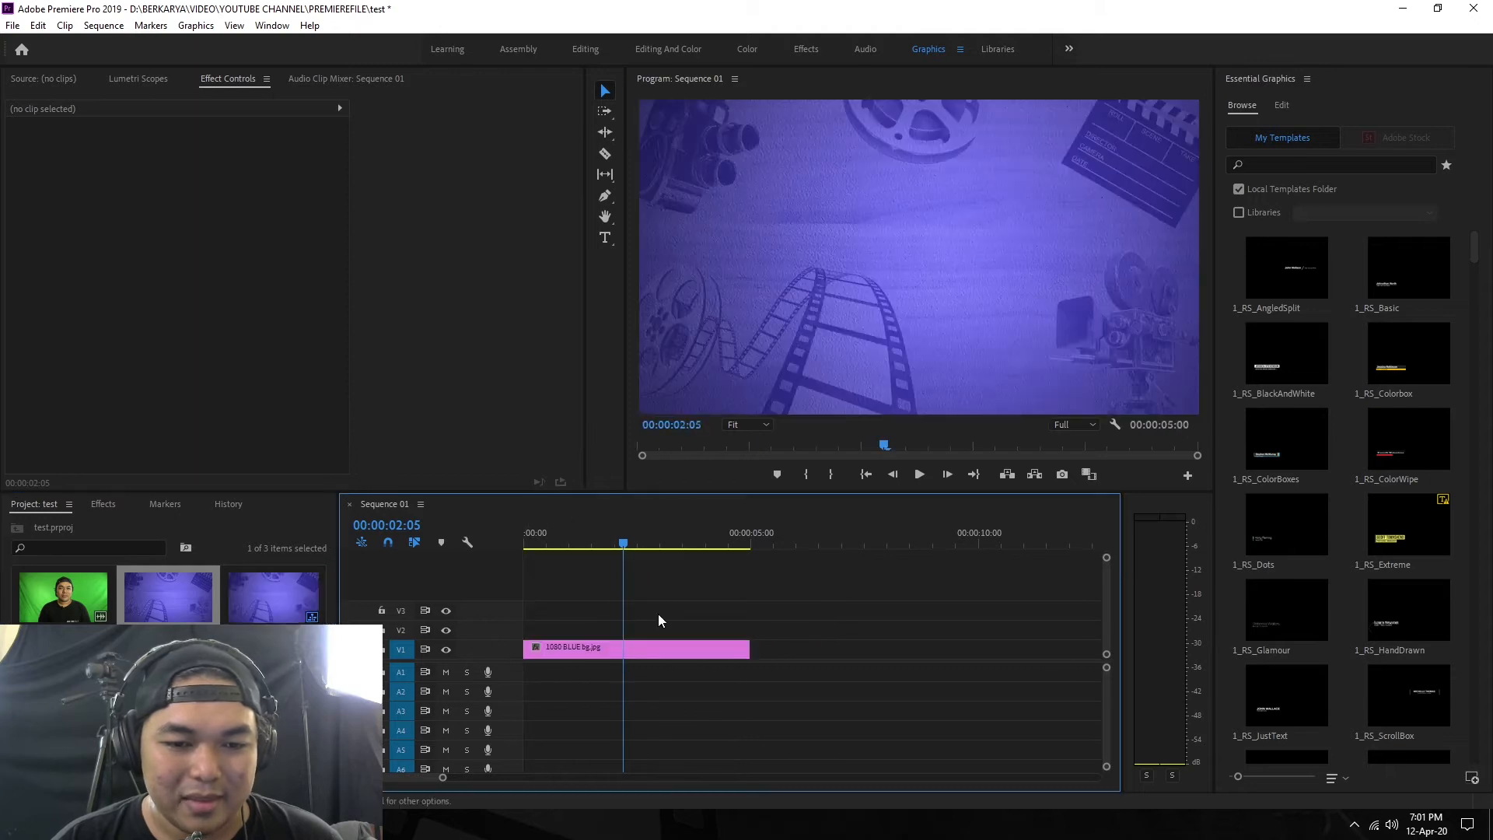
# Find the Camera Blur effect and apply it to the blue background clip on V1.
pyautogui.click(581, 652)
pyautogui.press('=')
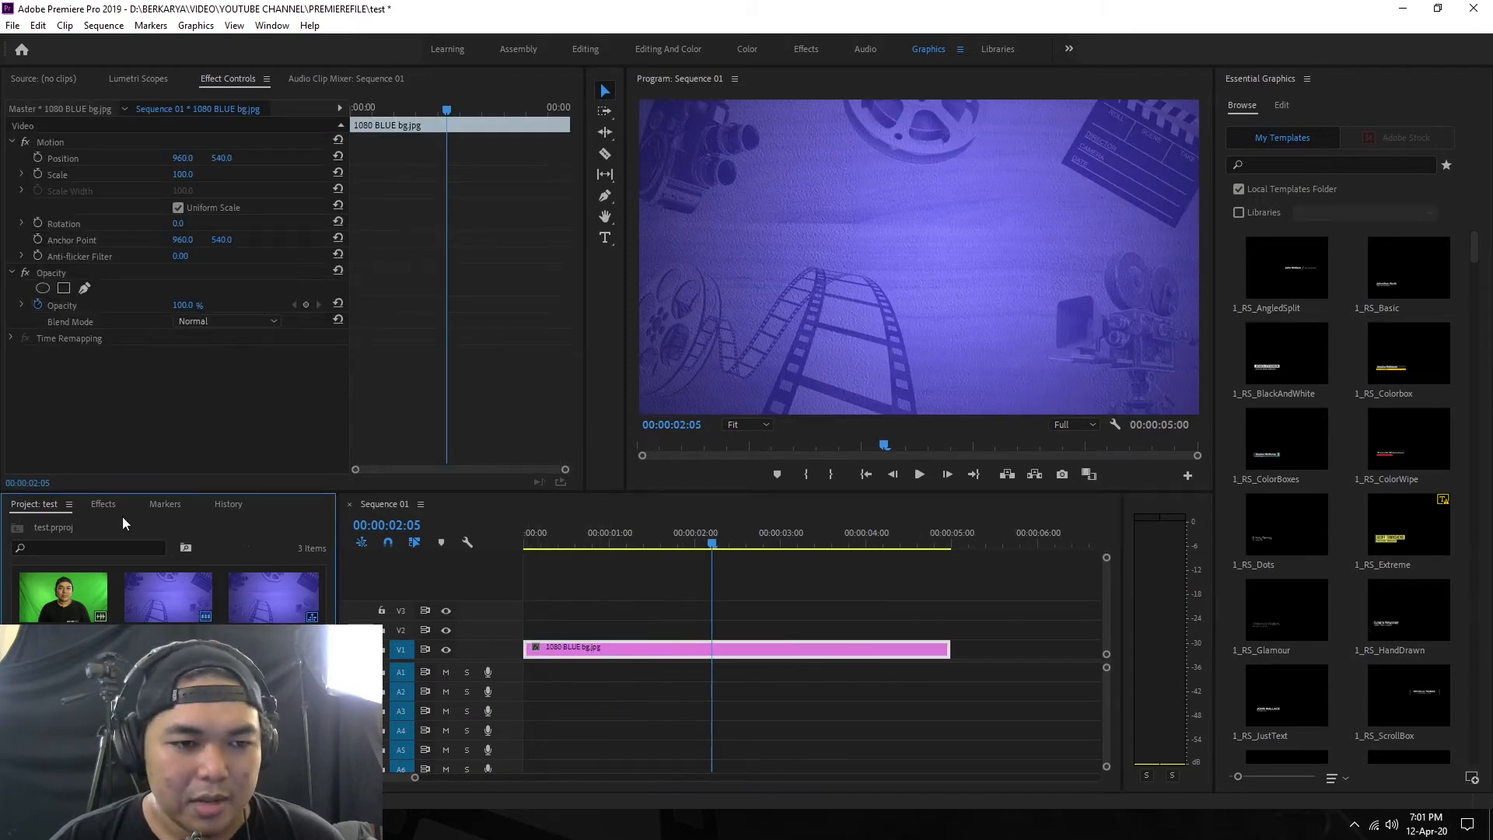
pyautogui.click(109, 508)
pyautogui.moveTo(83, 523); pyautogui.dragTo(2, 526)
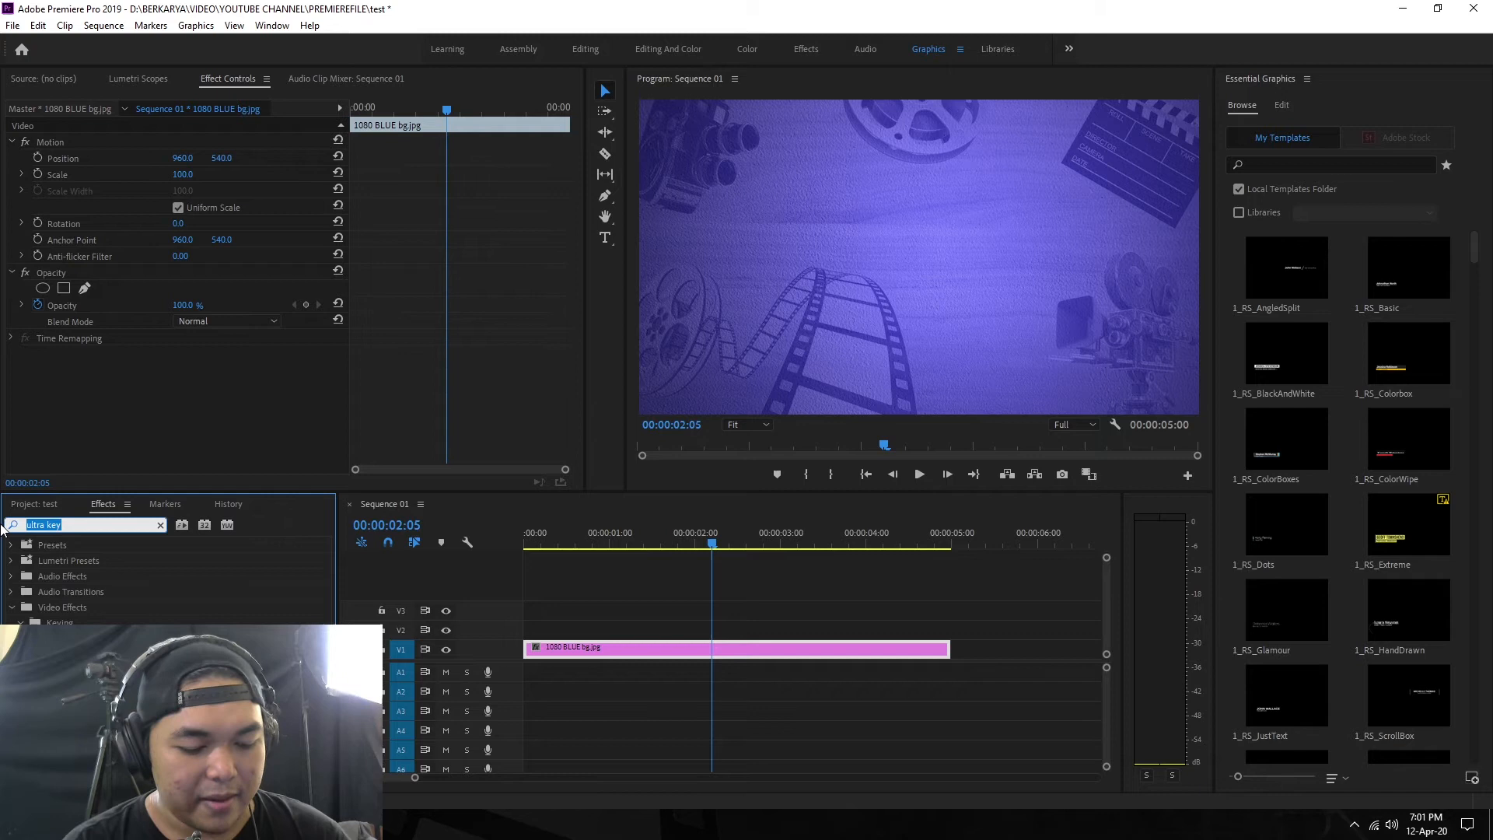
pyautogui.write('lens')
pyautogui.press('BackSpace')
pyautogui.press('BackSpace')
pyautogui.press('BackSpace')
pyautogui.press('BackSpace')
pyautogui.write('camera bl')
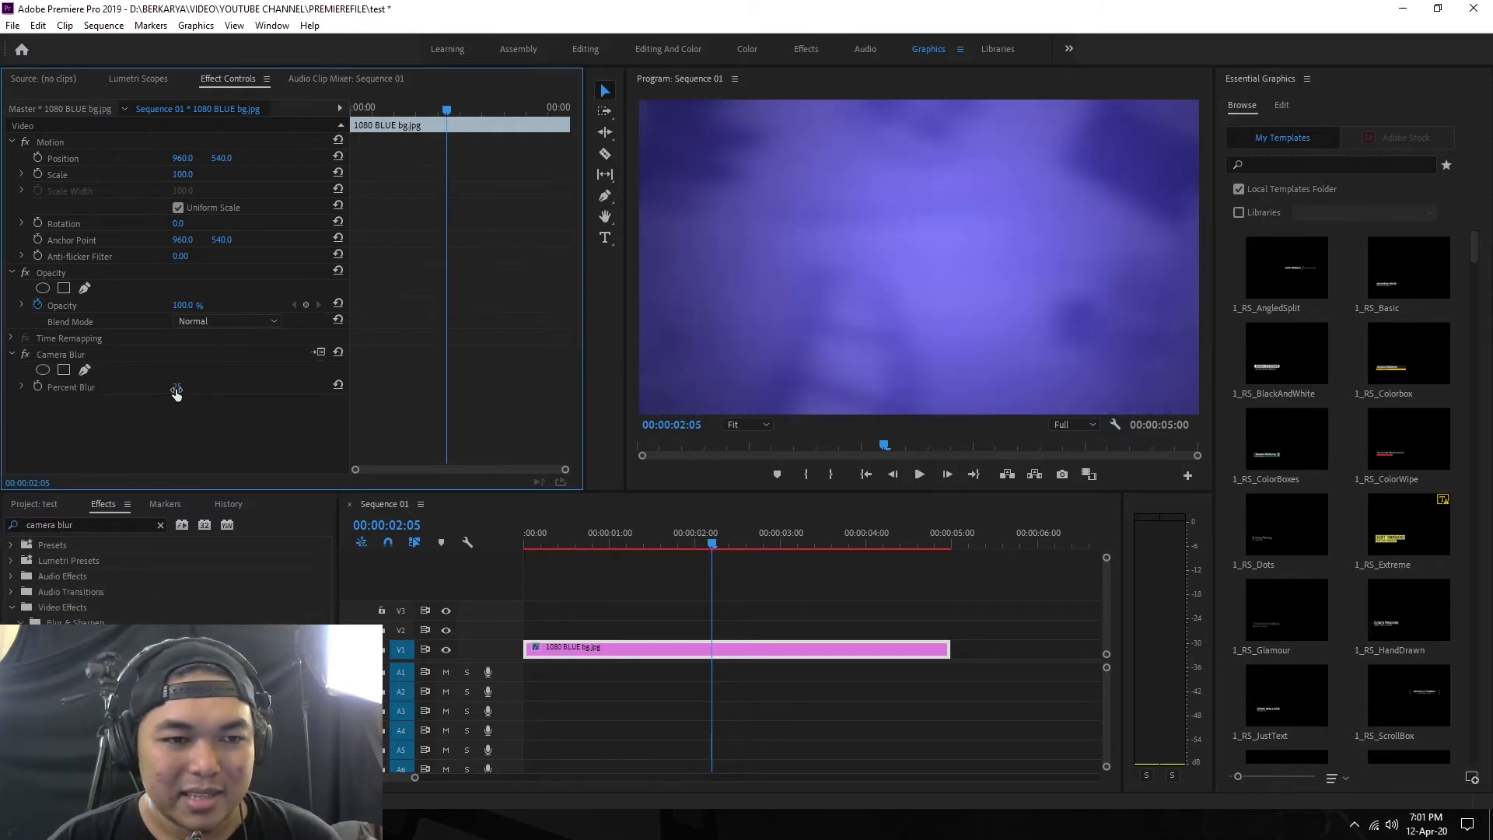
# Set the background clip's Camera Blur Percent Blur to 5.
pyautogui.click(179, 387)
pyautogui.write('5')
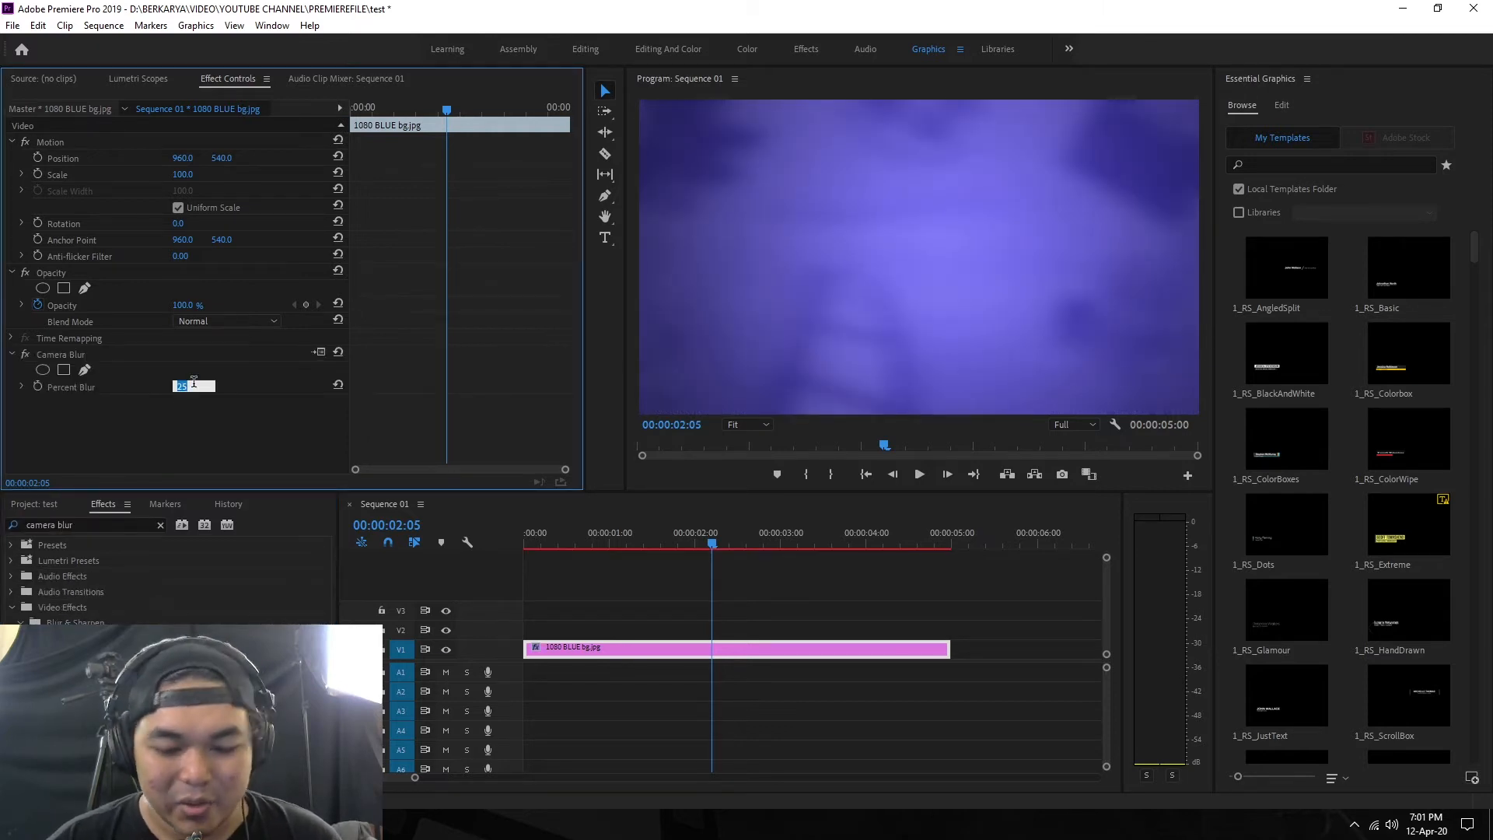
pyautogui.press('Return')
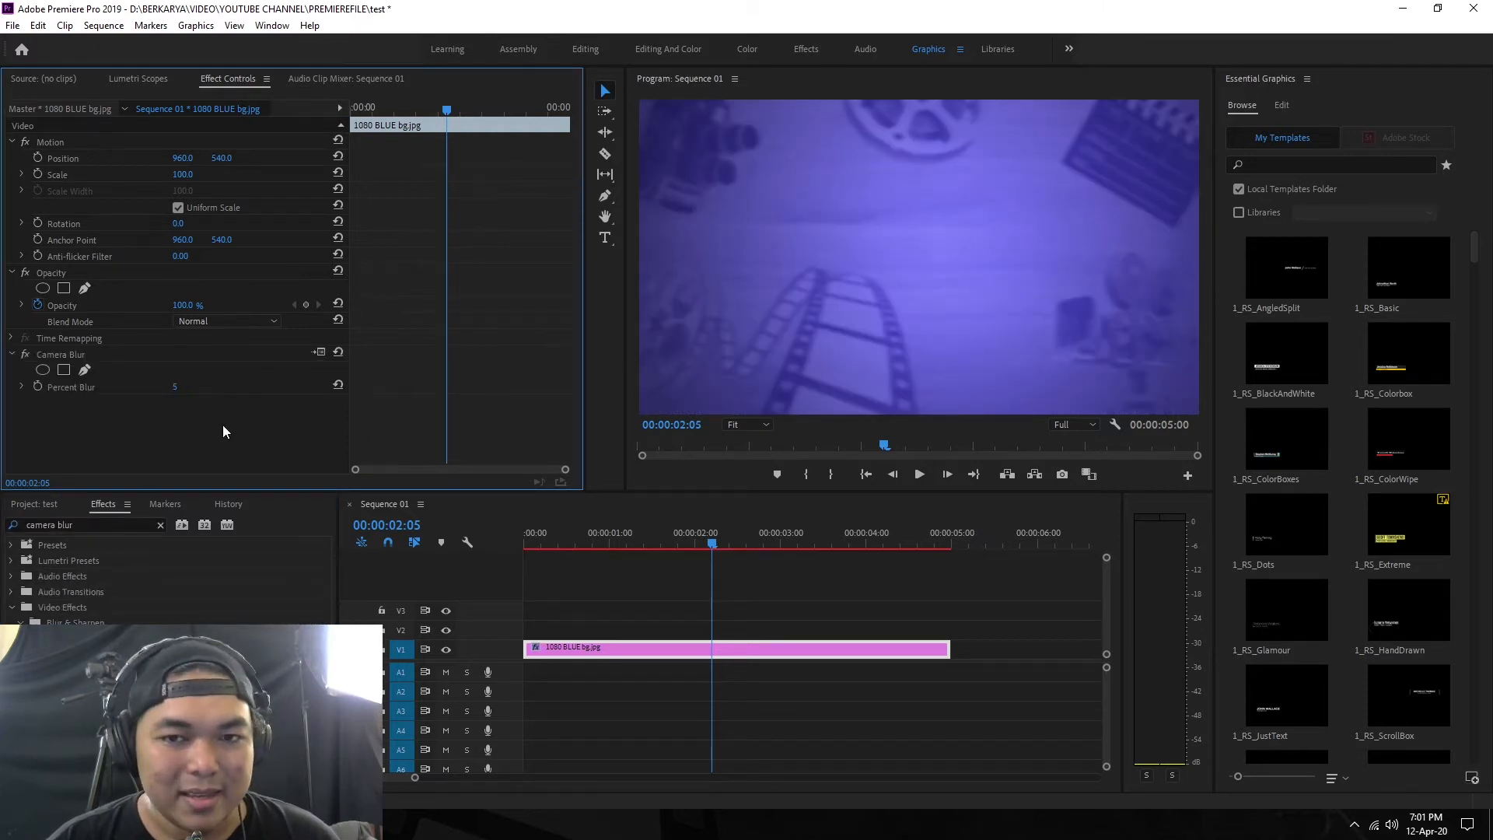
pyautogui.click(640, 620)
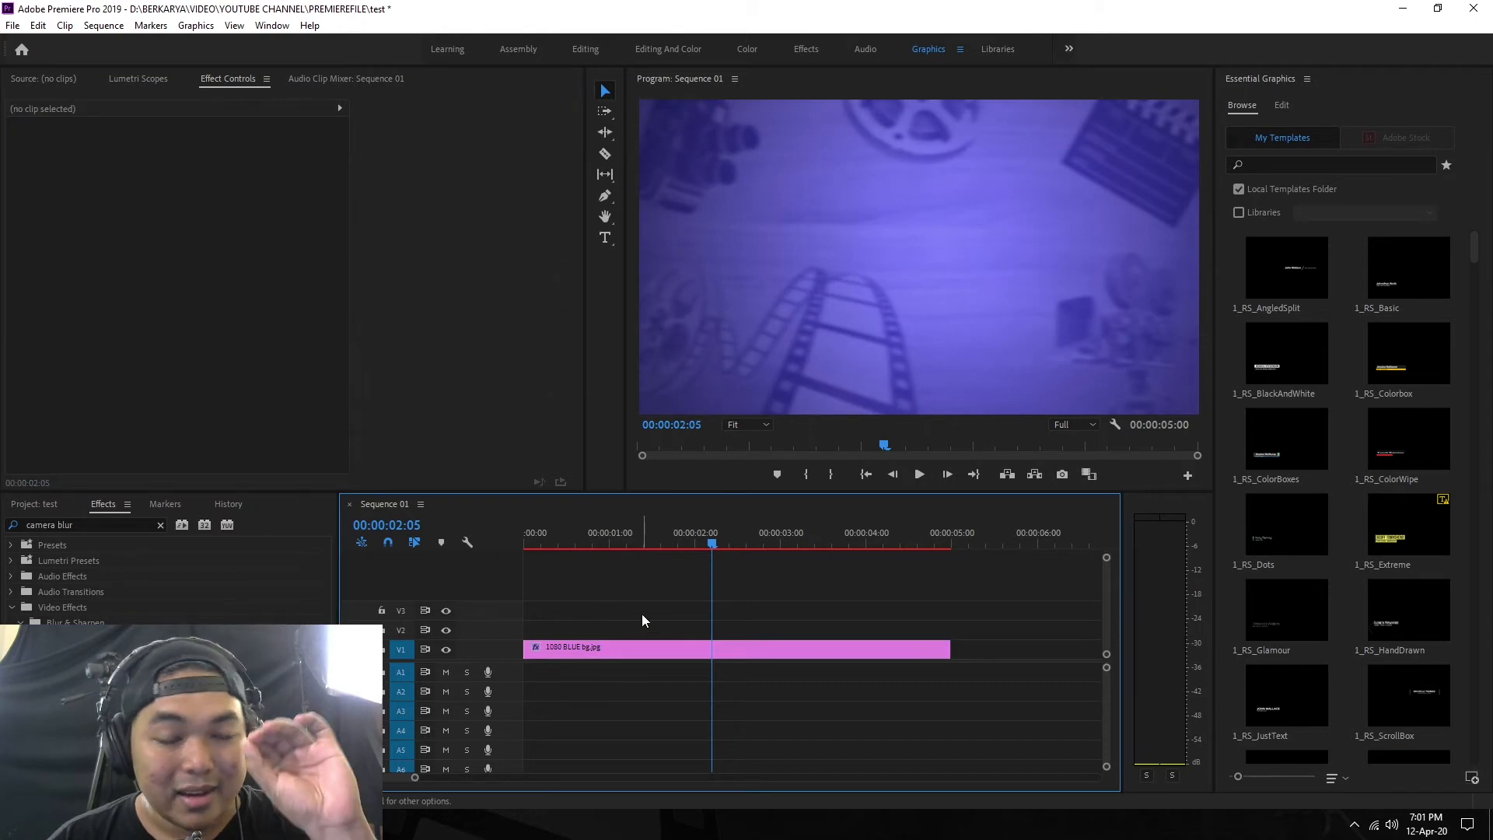
pyautogui.click(622, 653)
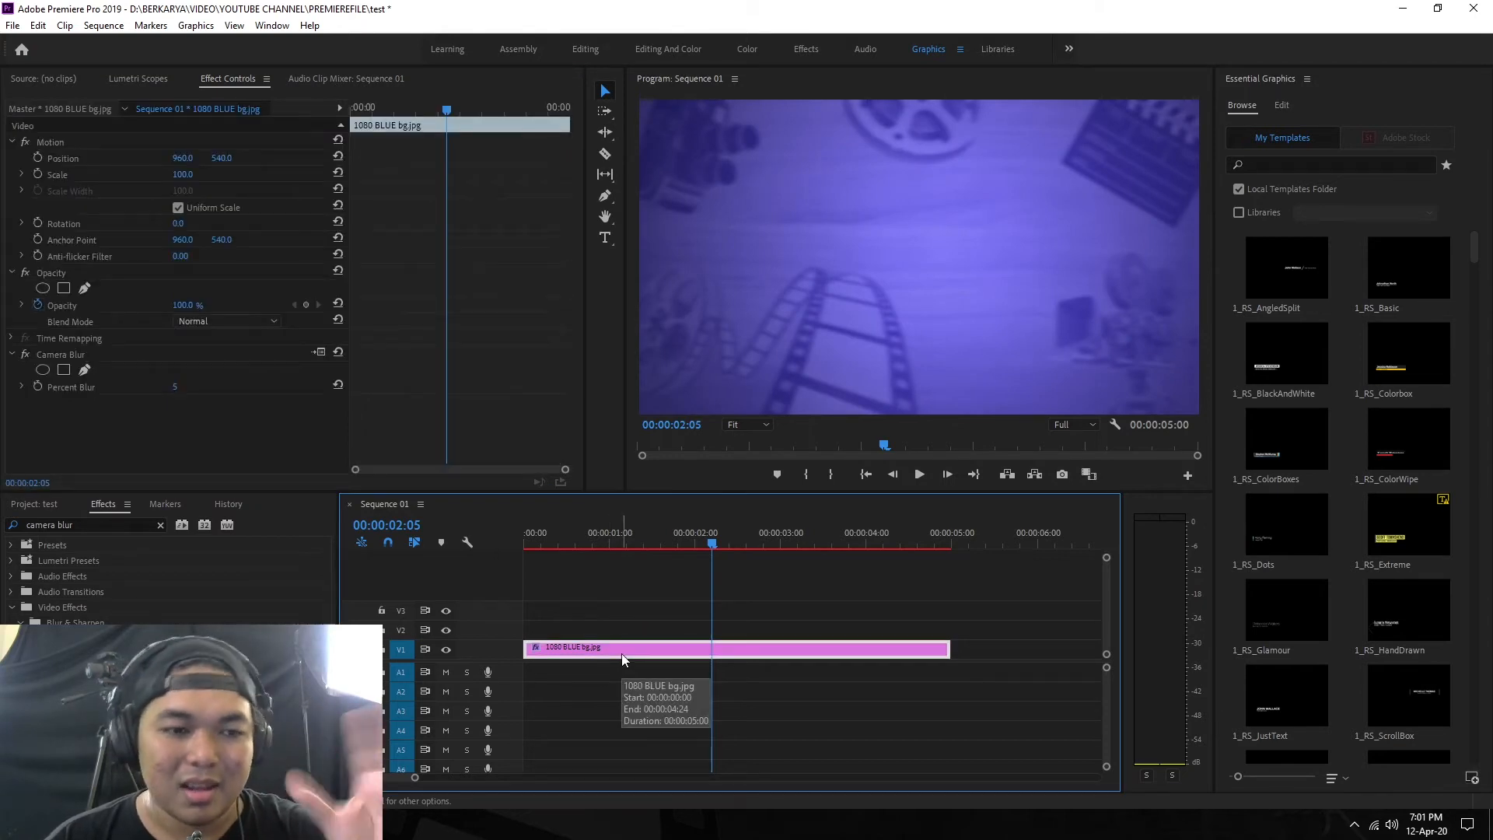
# Place the green-screen clip C0050.MP4 on track V2 at the sequence start, above the background.
pyautogui.click(132, 524)
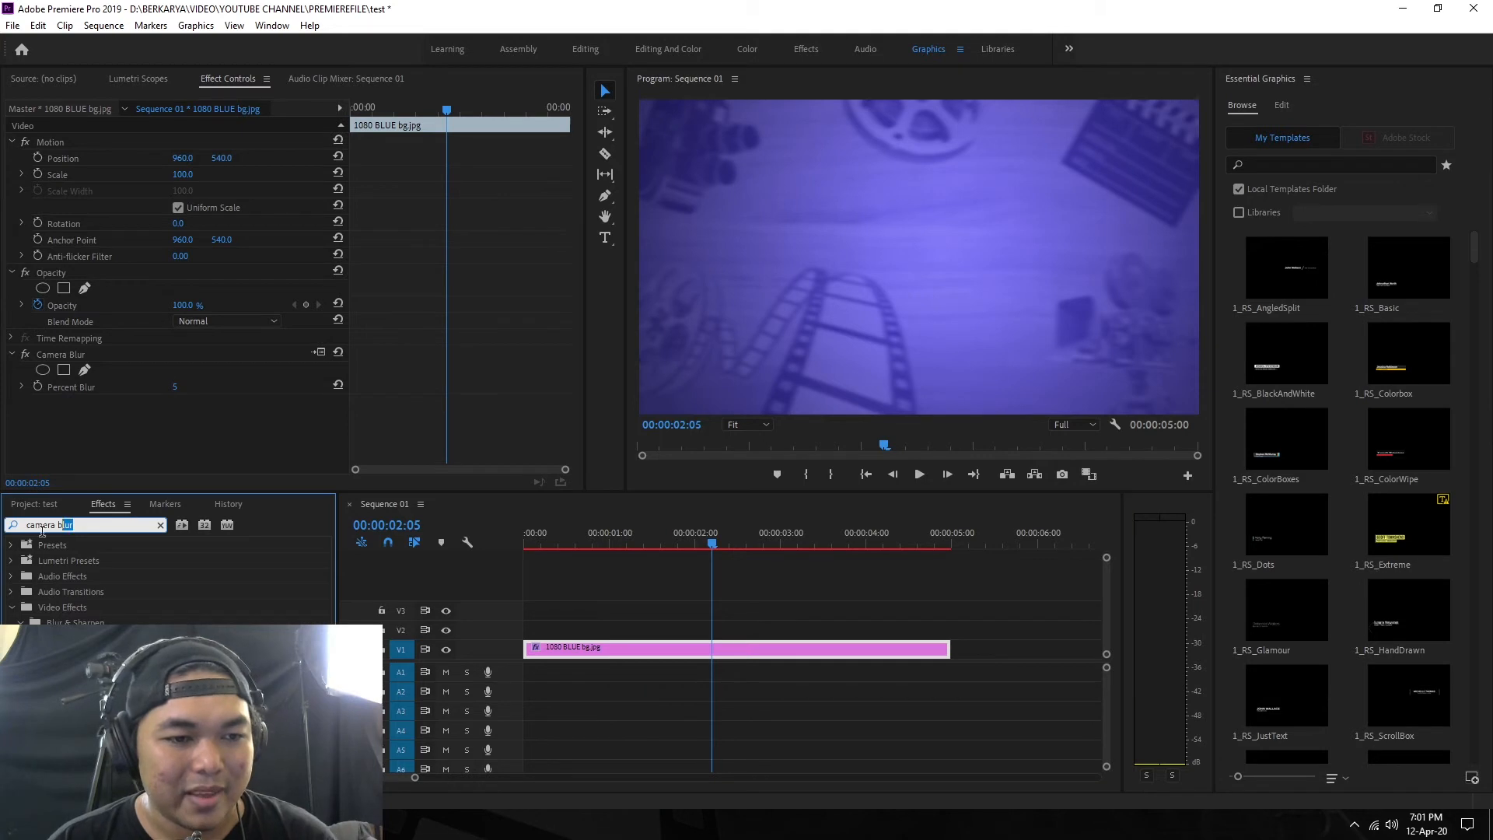
pyautogui.click(34, 504)
pyautogui.moveTo(64, 594); pyautogui.dragTo(529, 628)
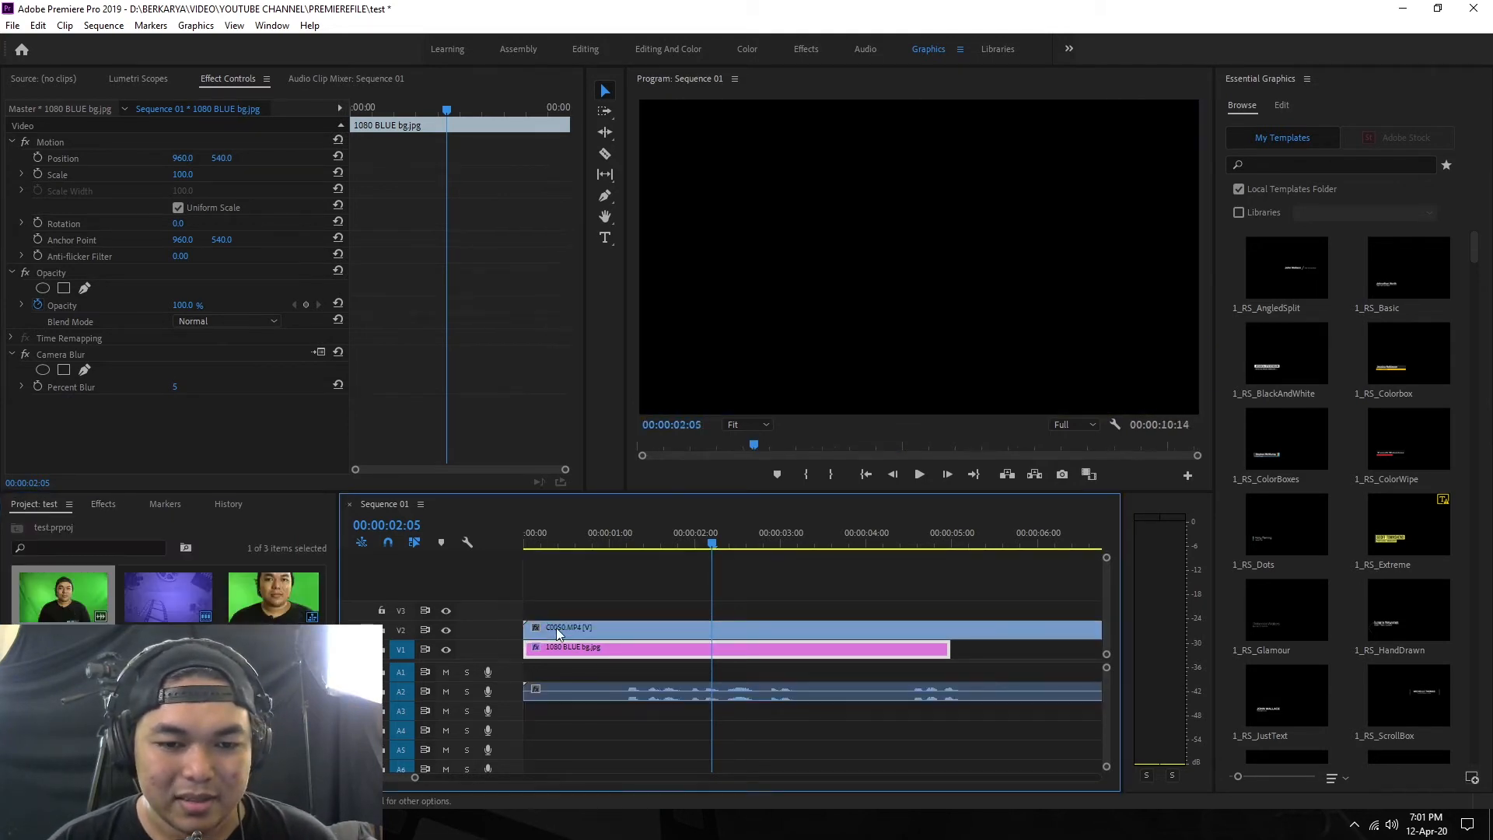
# Extend the blue background clip on V1 to end together with the green-screen clip.
pyautogui.press('-')
pyautogui.press('-')
pyautogui.moveTo(666, 648); pyautogui.dragTo(827, 651)
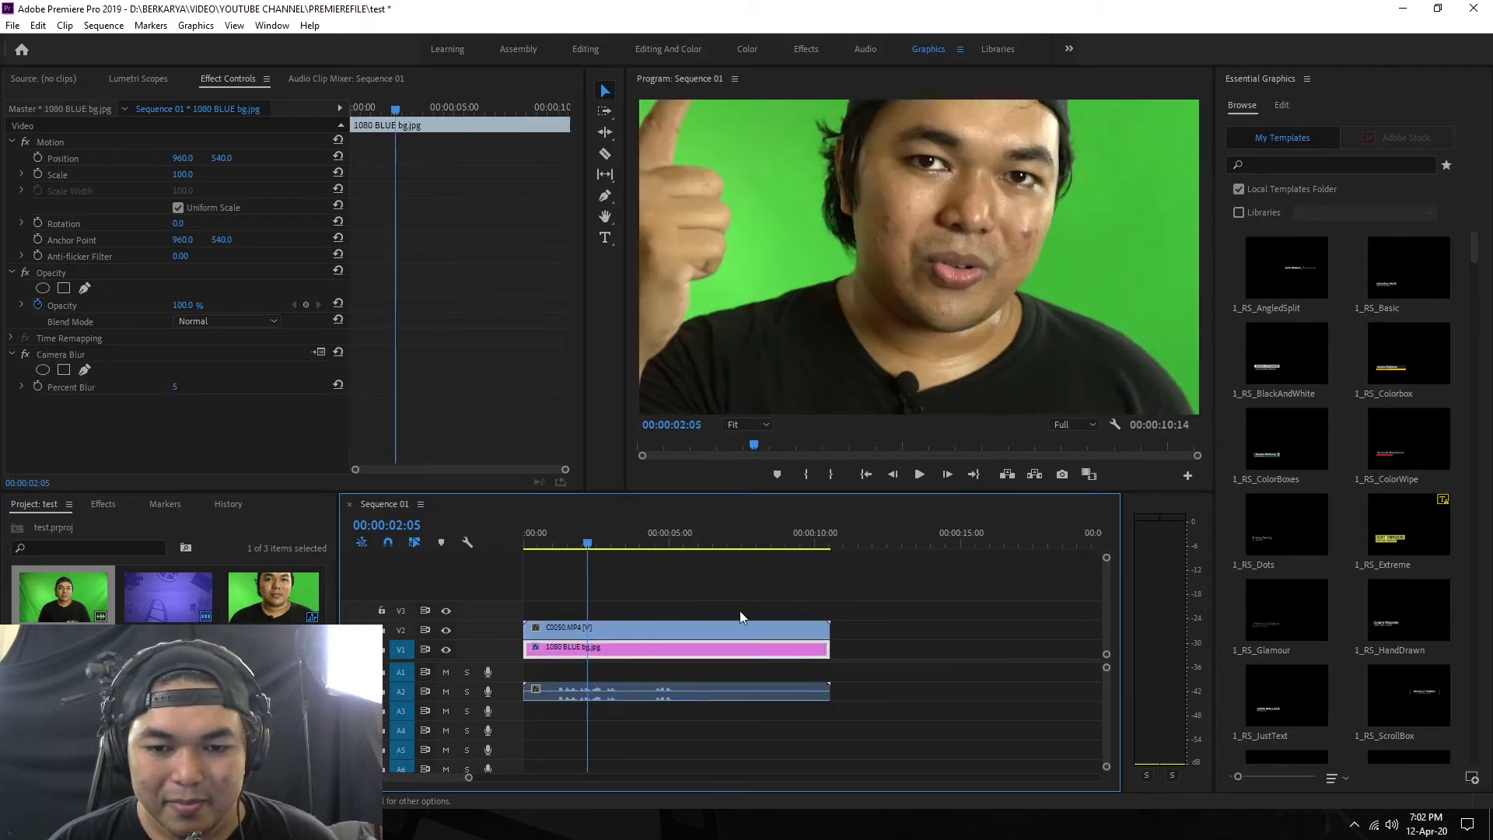
# Apply Scale to Frame Size to the green-screen clip on V2.
pyautogui.press('=')
pyautogui.press('=')
pyautogui.rightClick(661, 633)
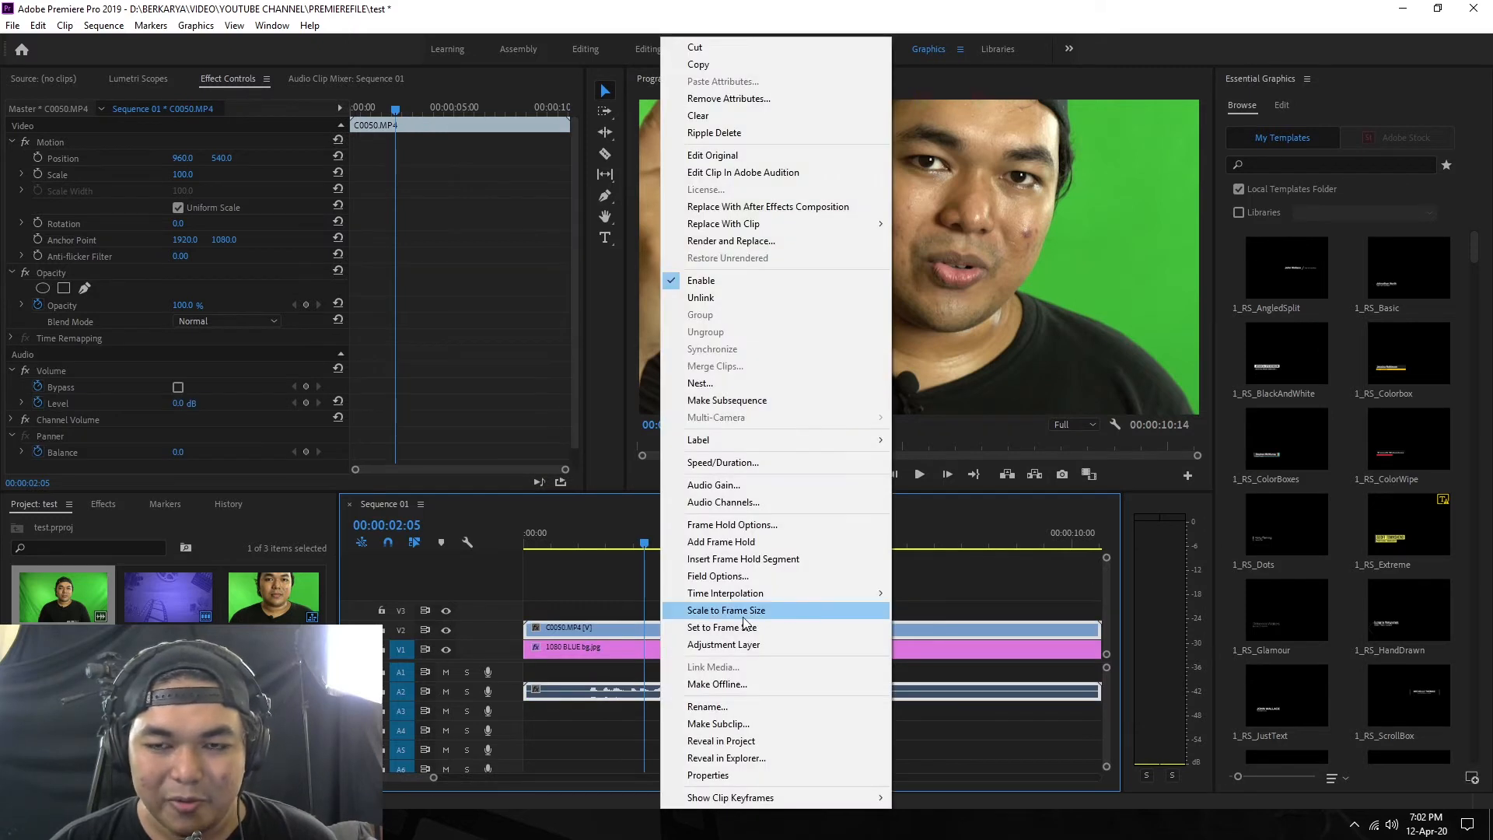
pyautogui.click(744, 617)
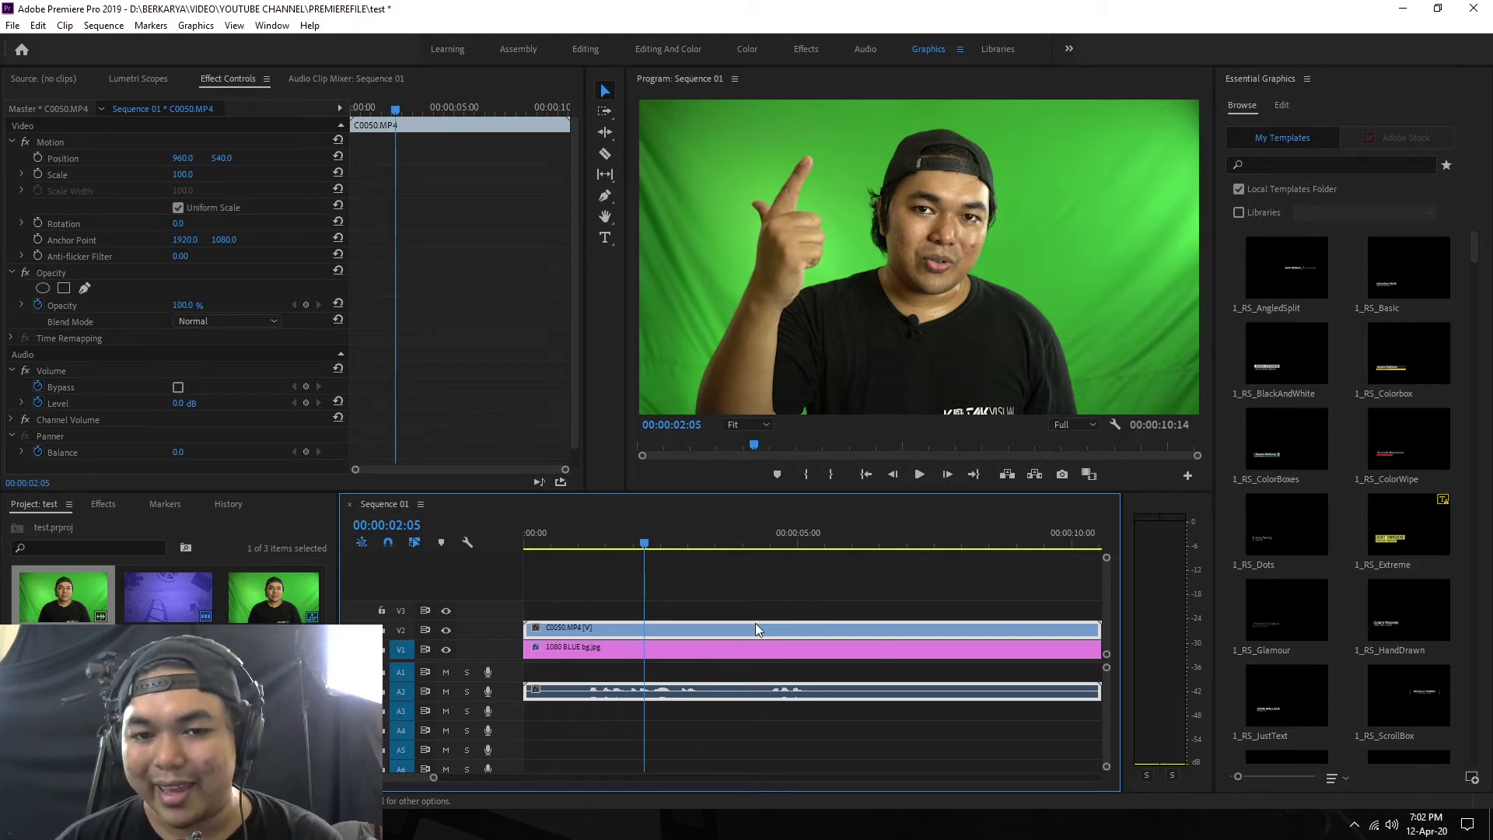
pyautogui.click(570, 576)
pyautogui.click(699, 631)
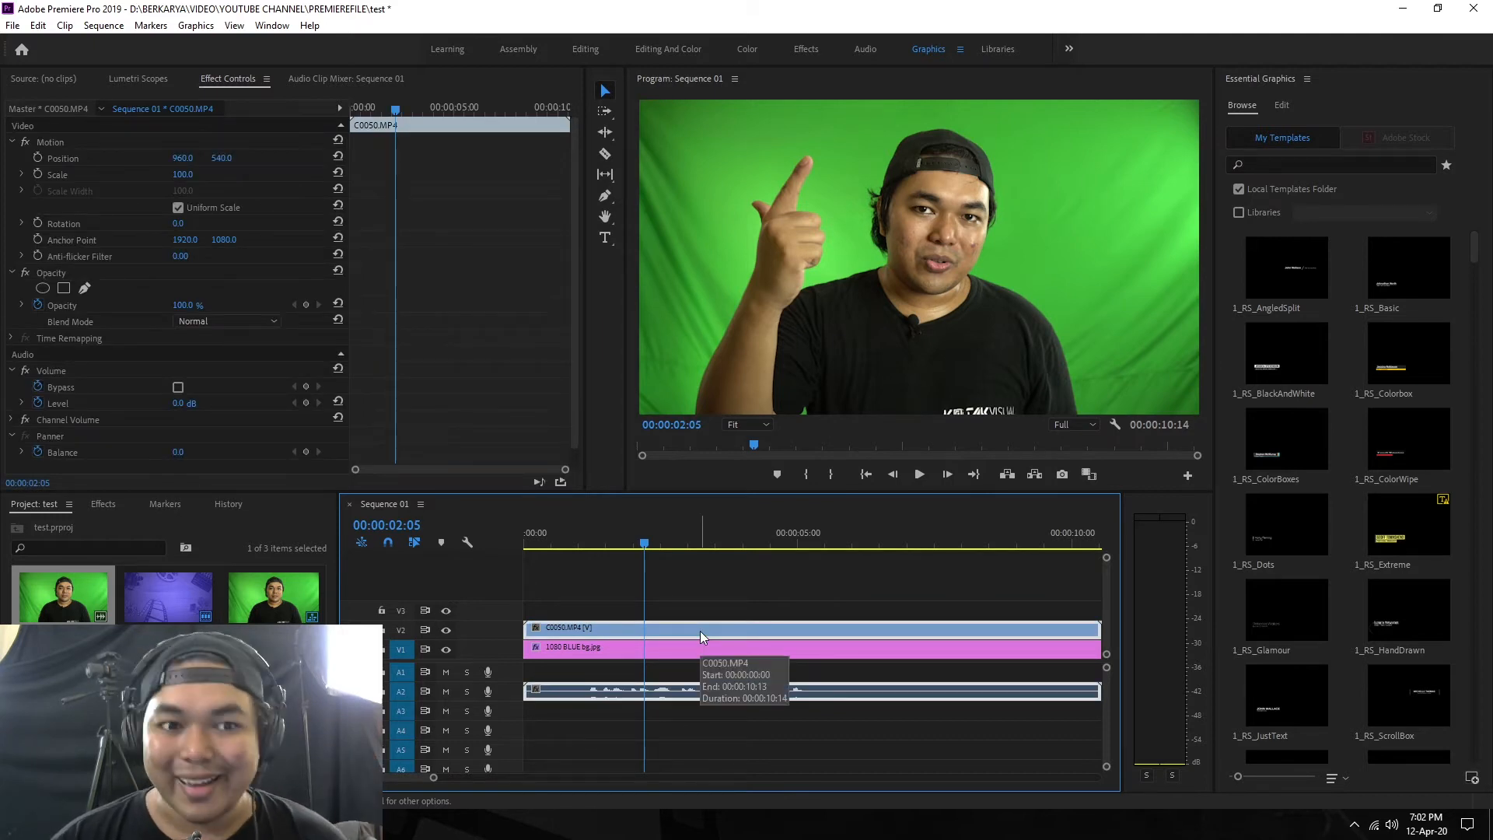
# Find the Ultra Key effect and apply it to the C0050.MP4 clip on V2.
pyautogui.click(611, 579)
pyautogui.click(606, 625)
pyautogui.click(102, 504)
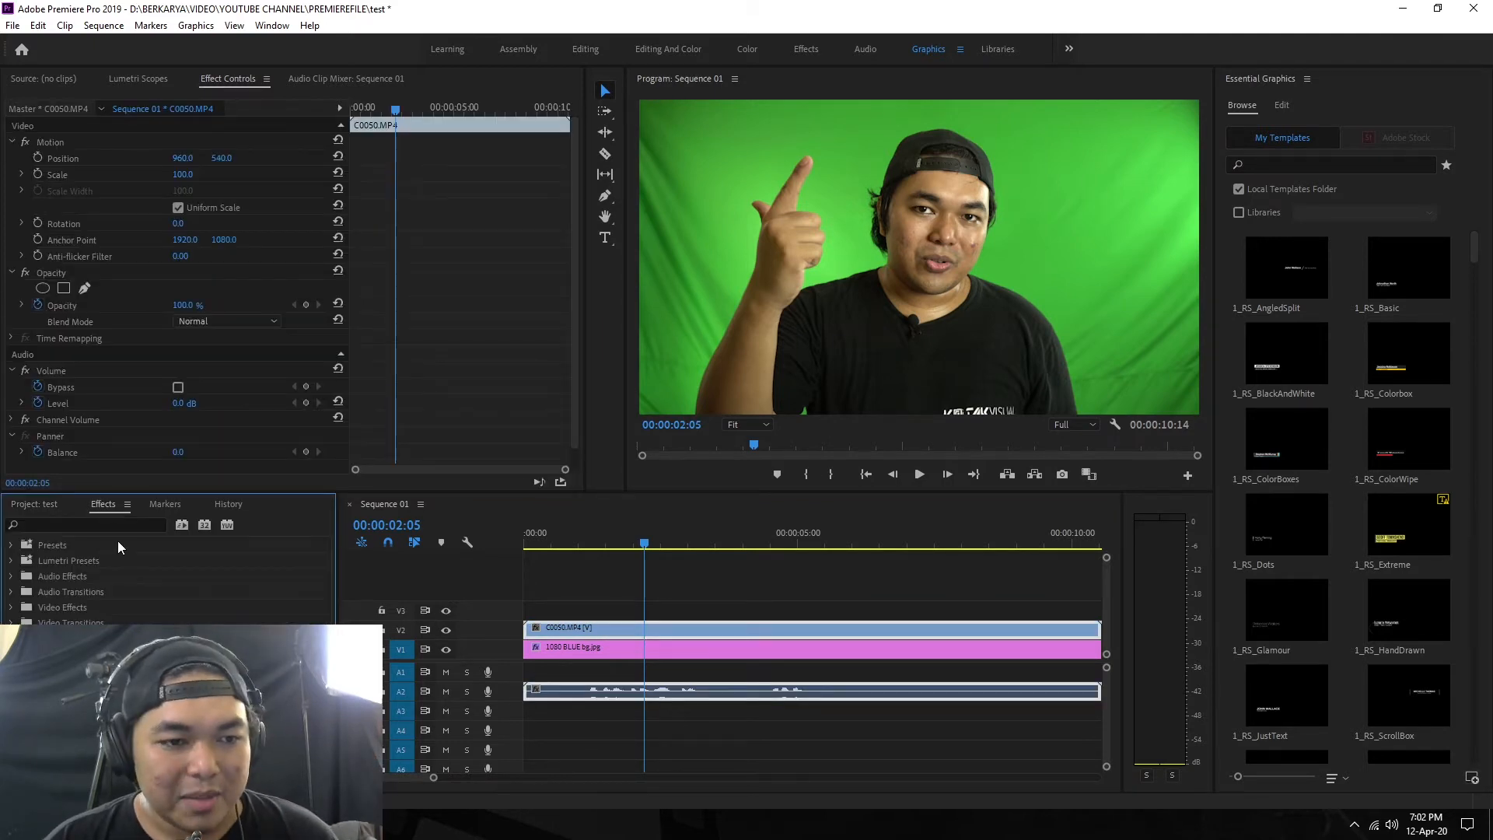
pyautogui.click(104, 526)
pyautogui.write('ultra ke')
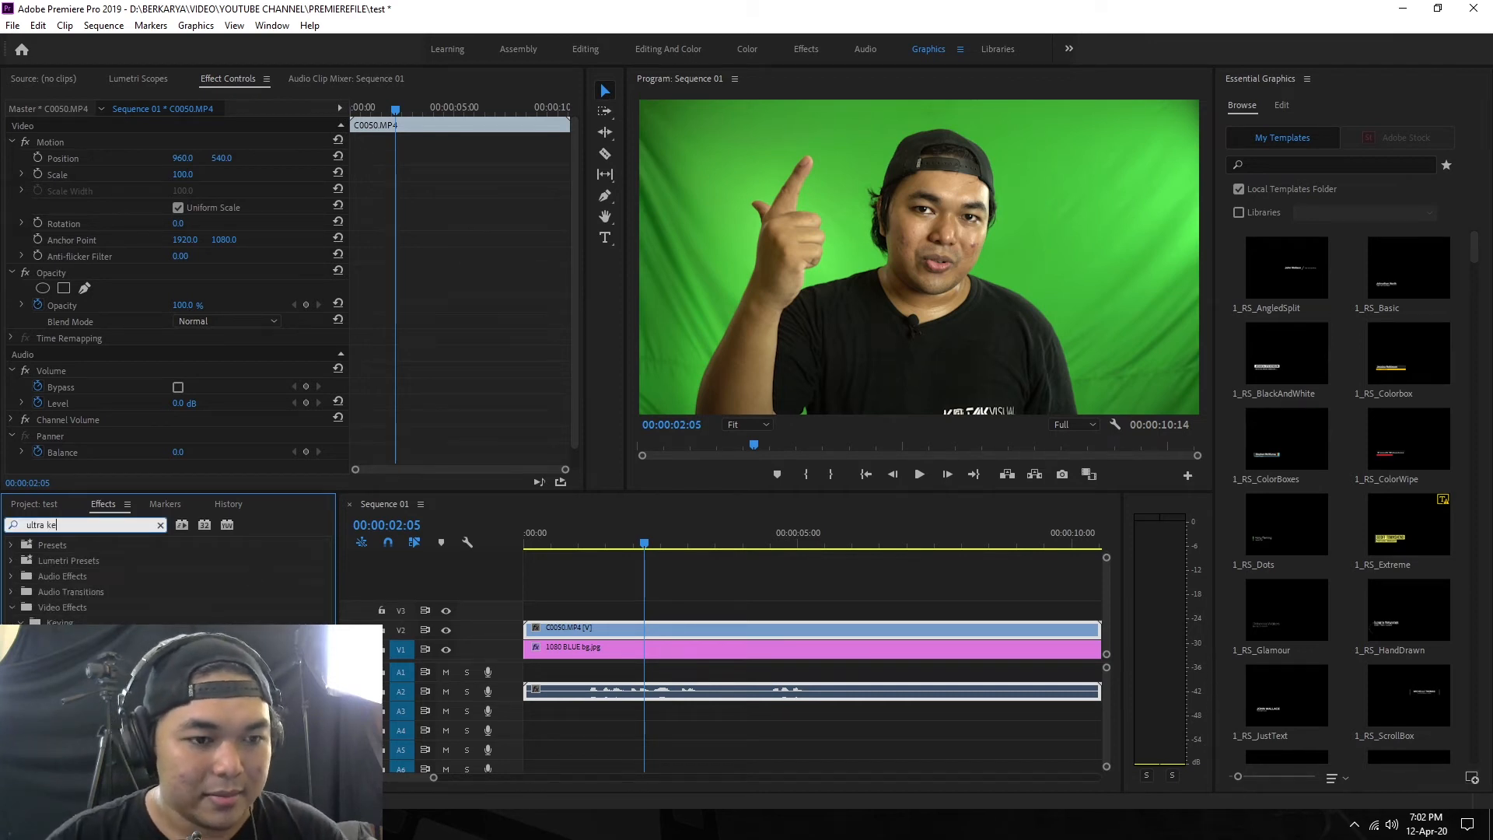
pyautogui.write('y')
pyautogui.click(705, 661)
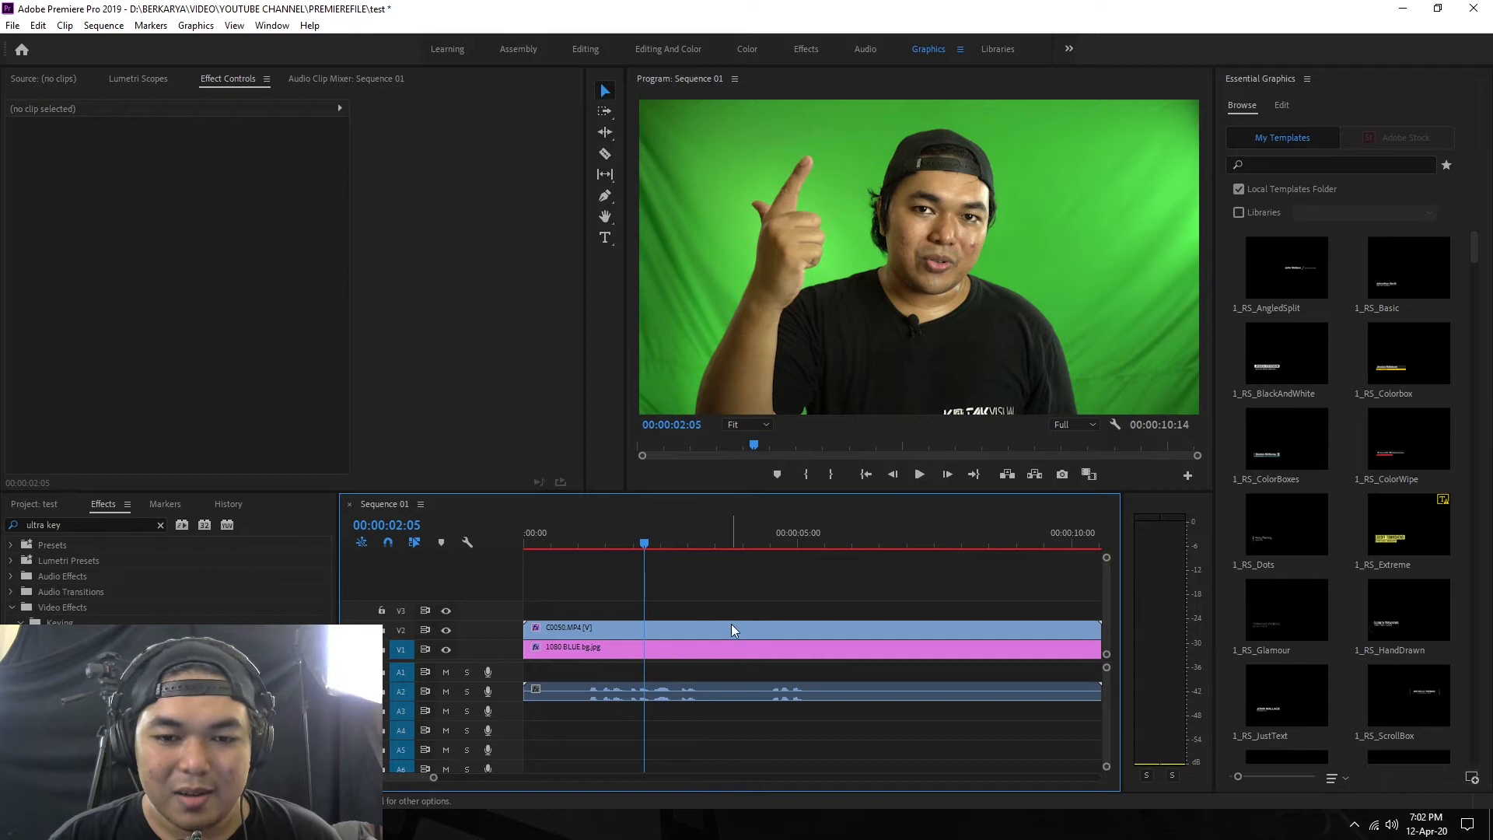
pyautogui.click(731, 630)
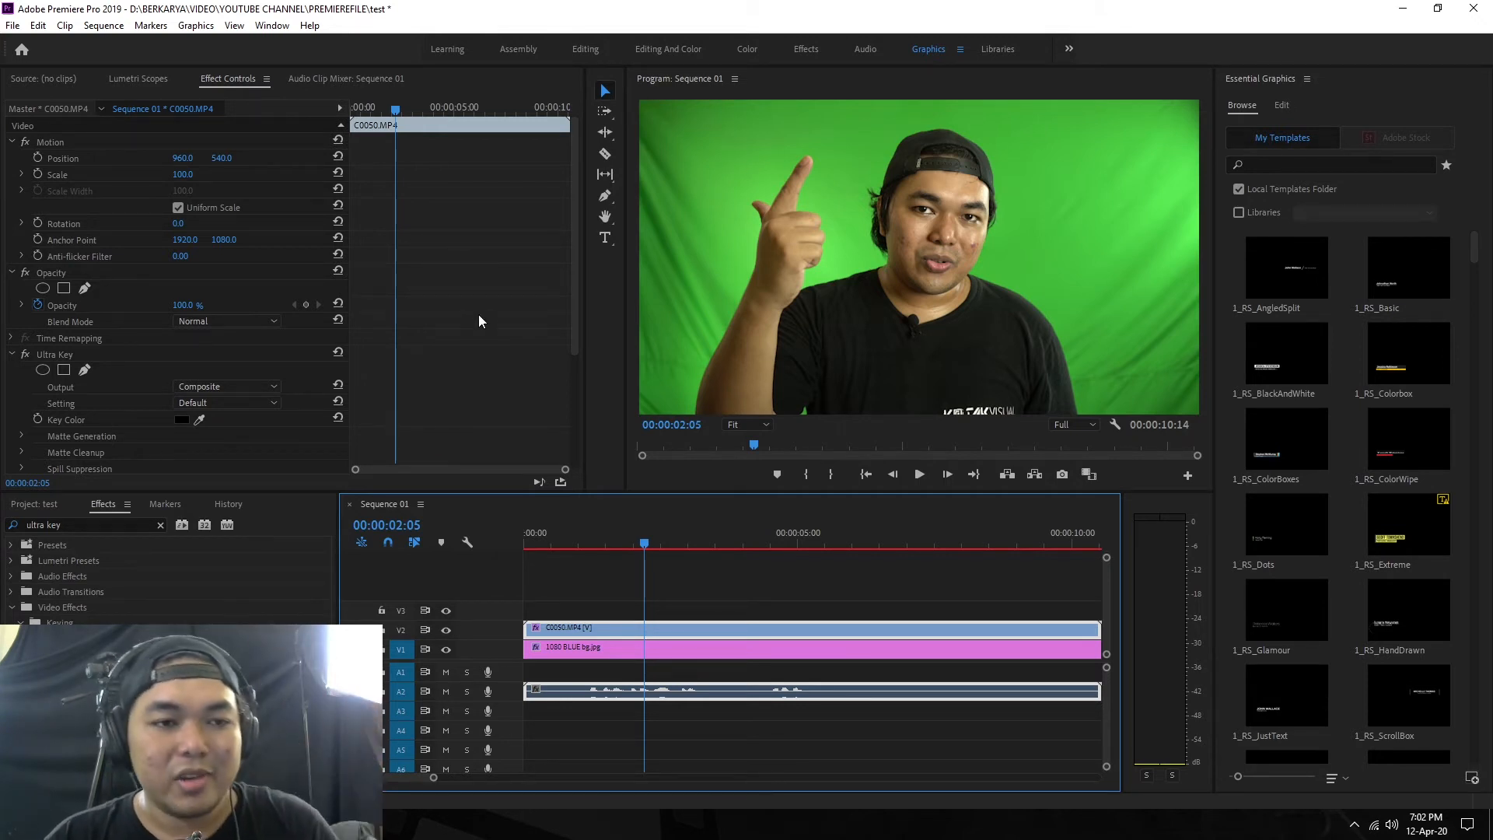
# Draw a closed six-point opacity mask around the person with the Pen tool, placing its points outside the frame.
pyautogui.click(81, 273)
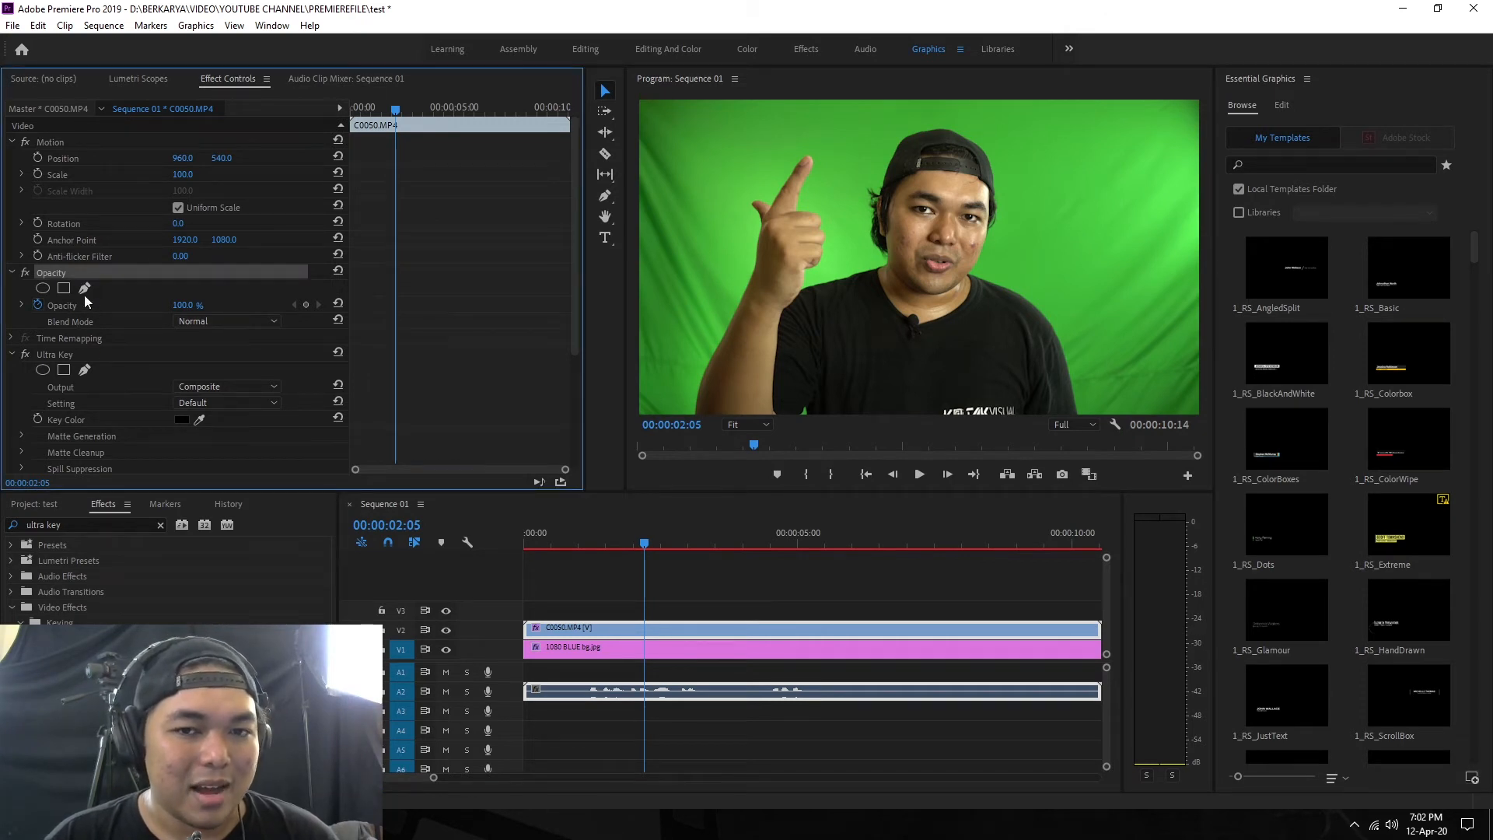
pyautogui.click(745, 424)
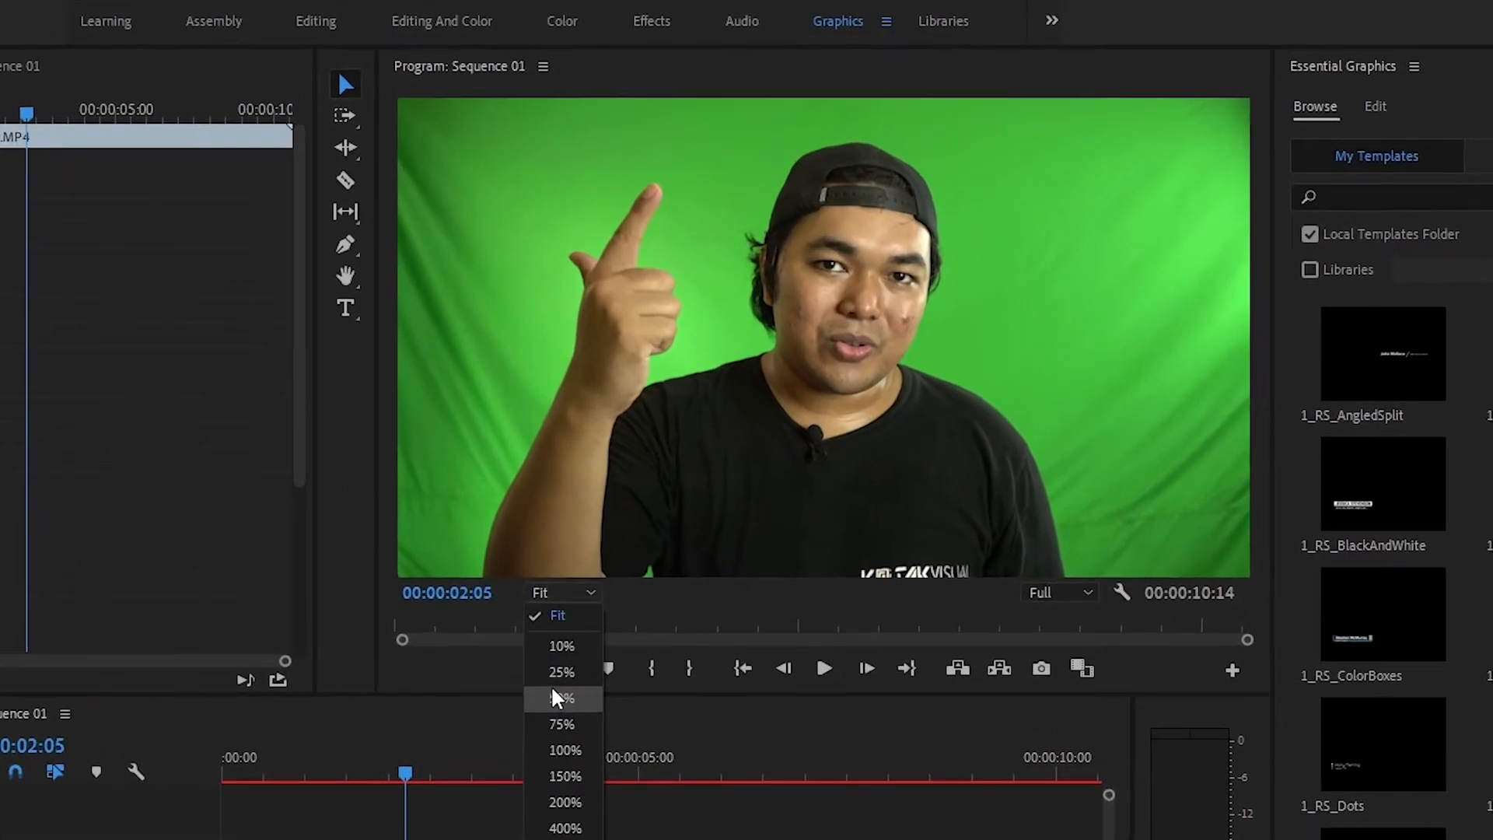
pyautogui.click(748, 478)
pyautogui.click(2, 478)
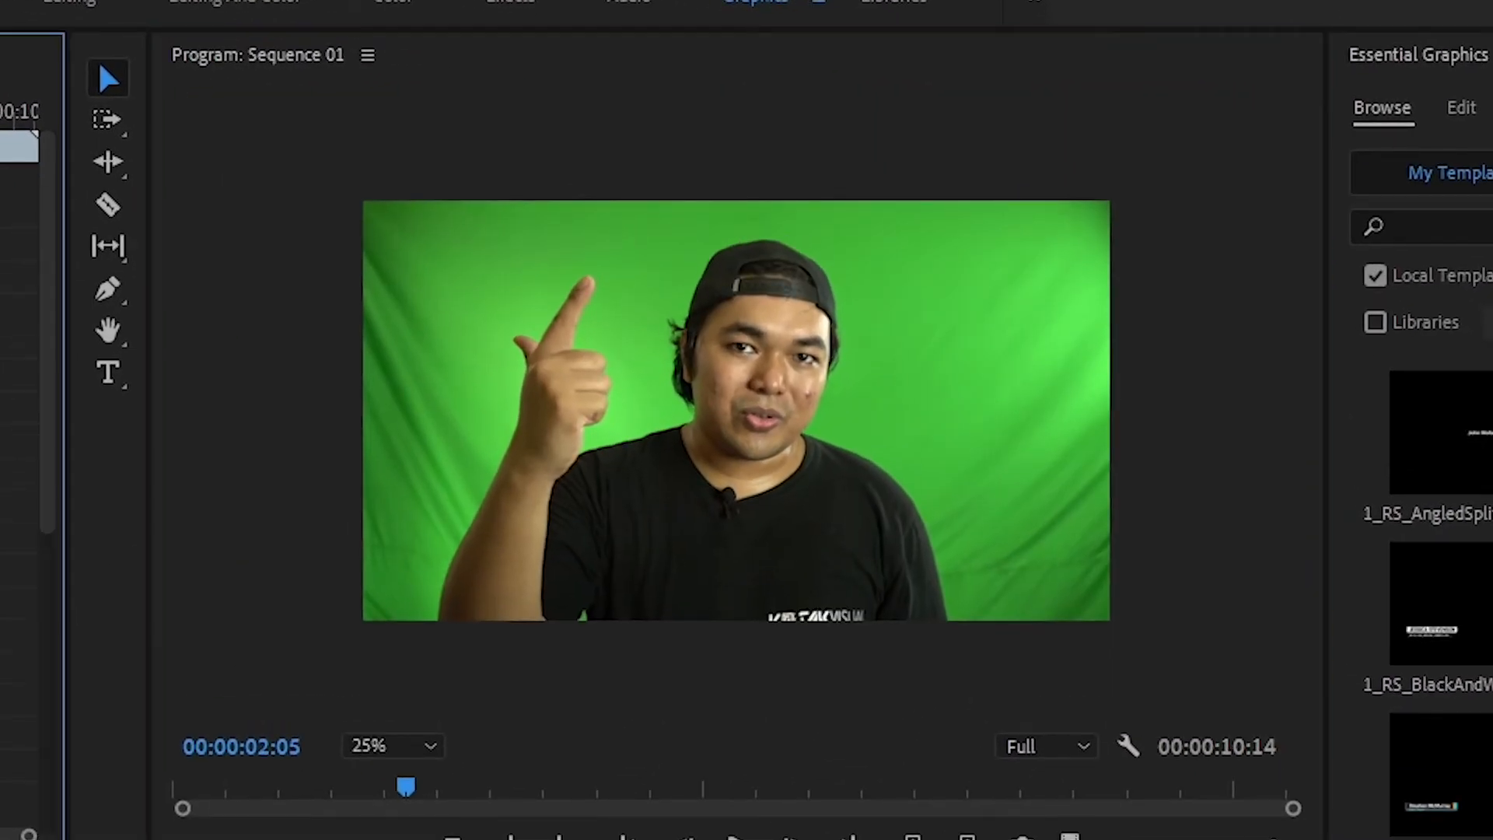
pyautogui.click(484, 177)
pyautogui.click(339, 326)
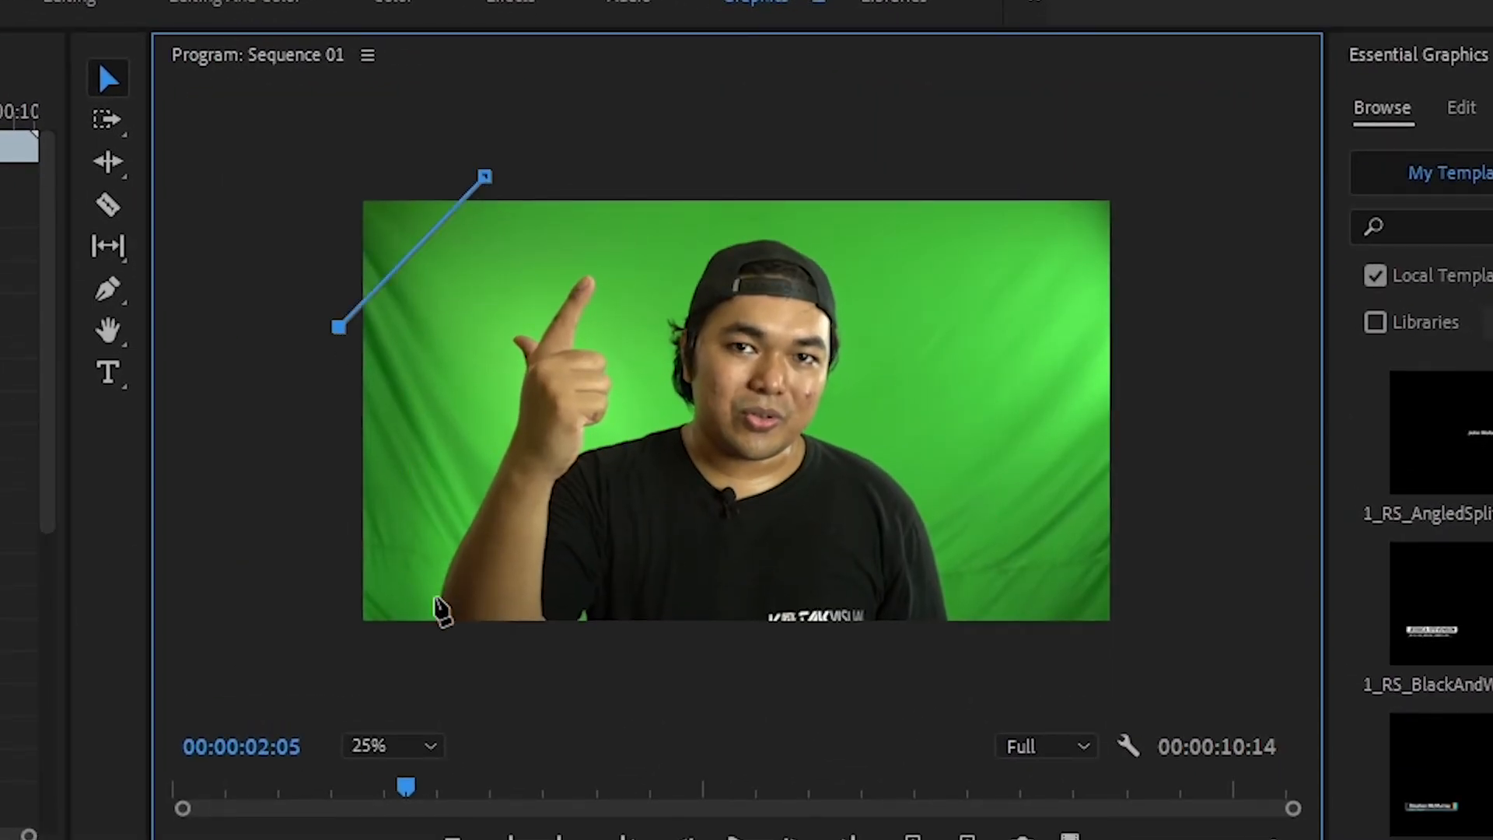
pyautogui.click(400, 646)
pyautogui.click(1000, 687)
pyautogui.click(1116, 486)
pyautogui.click(1013, 180)
pyautogui.click(485, 176)
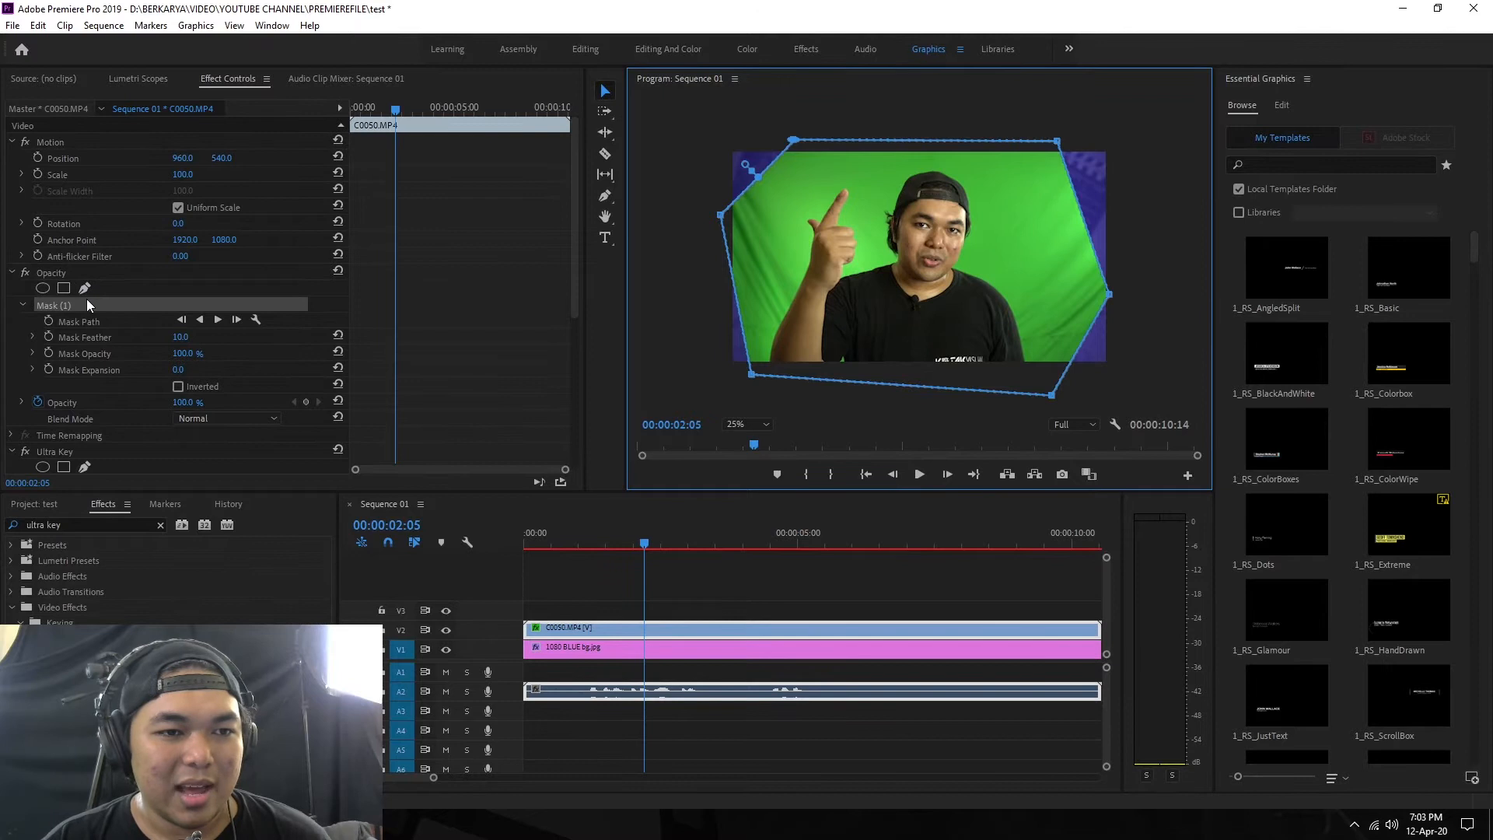
# Replace the pen-drawn opacity mask with a rectangular one, setting its feather to 0 and expansion to 747.
pyautogui.click(86, 301)
pyautogui.press('Delete')
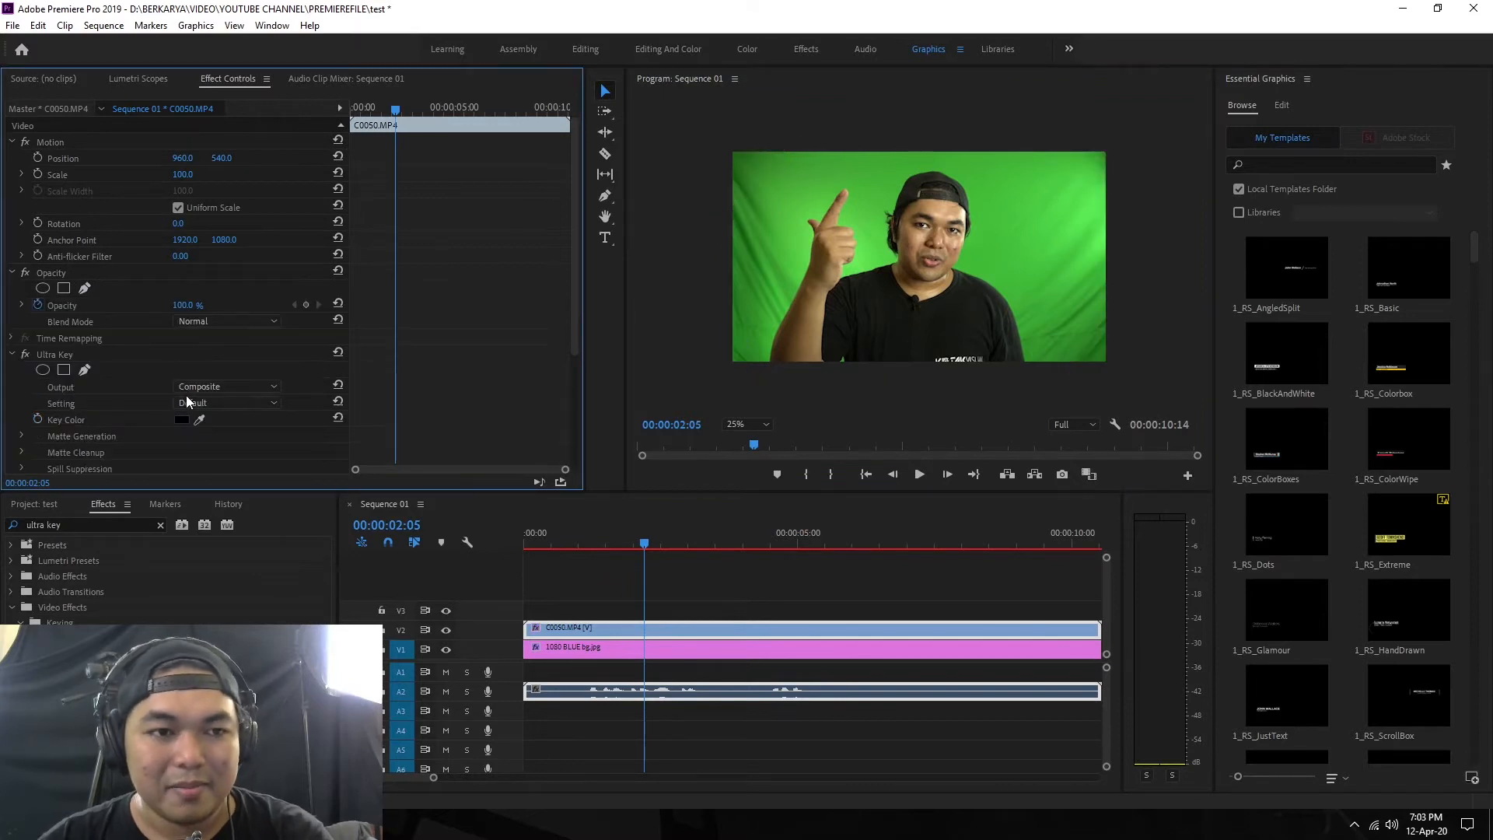
pyautogui.click(64, 288)
pyautogui.click(729, 424)
pyautogui.click(730, 446)
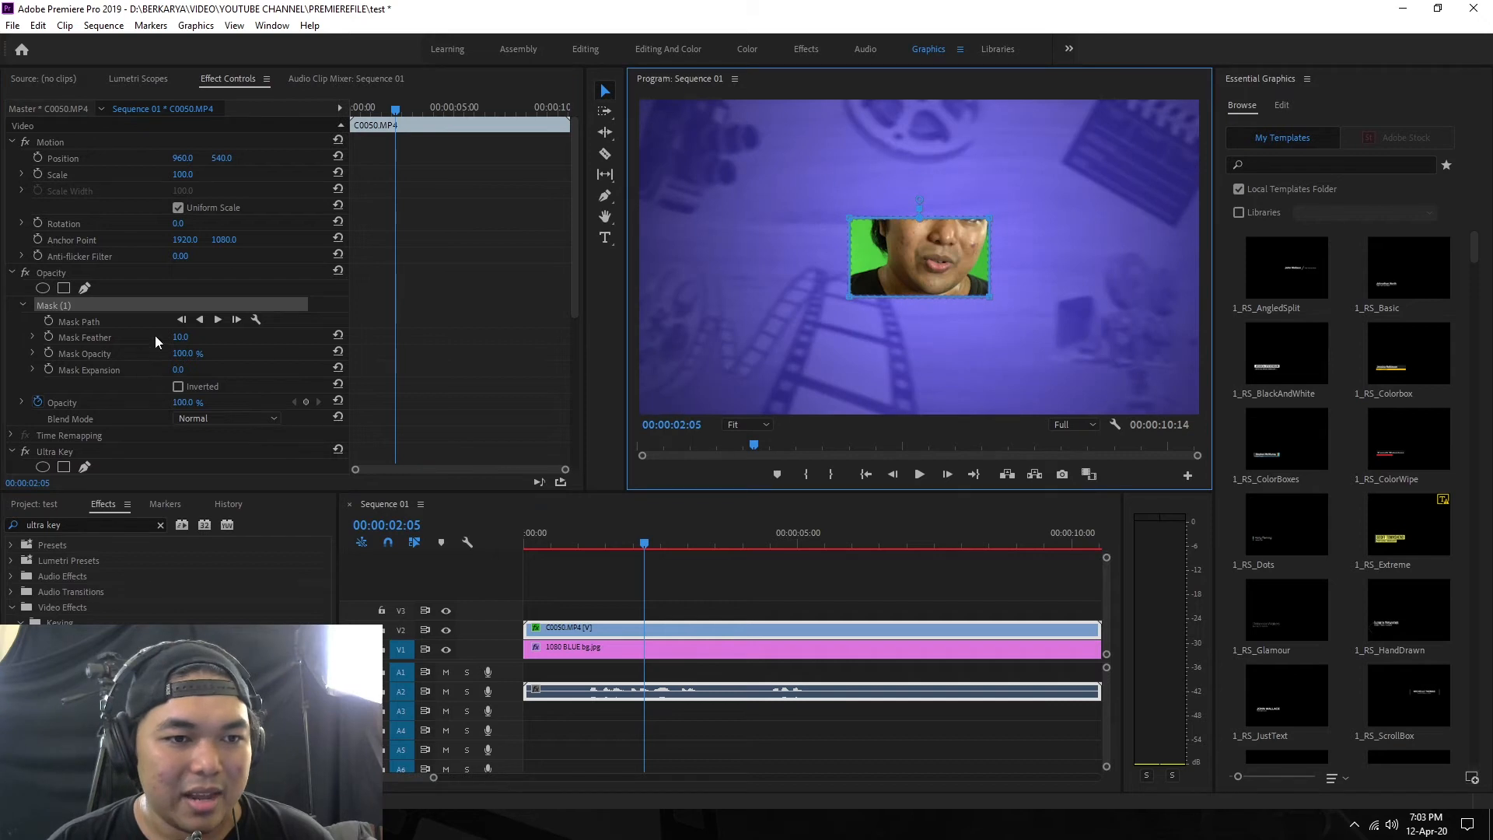
pyautogui.moveTo(183, 338); pyautogui.dragTo(332, 370)
pyautogui.click(605, 626)
# Sample the green backdrop beside the raised hand as Ultra Key's key color and set its output to Alpha Channel.
pyautogui.scroll(-4, 496, 312)
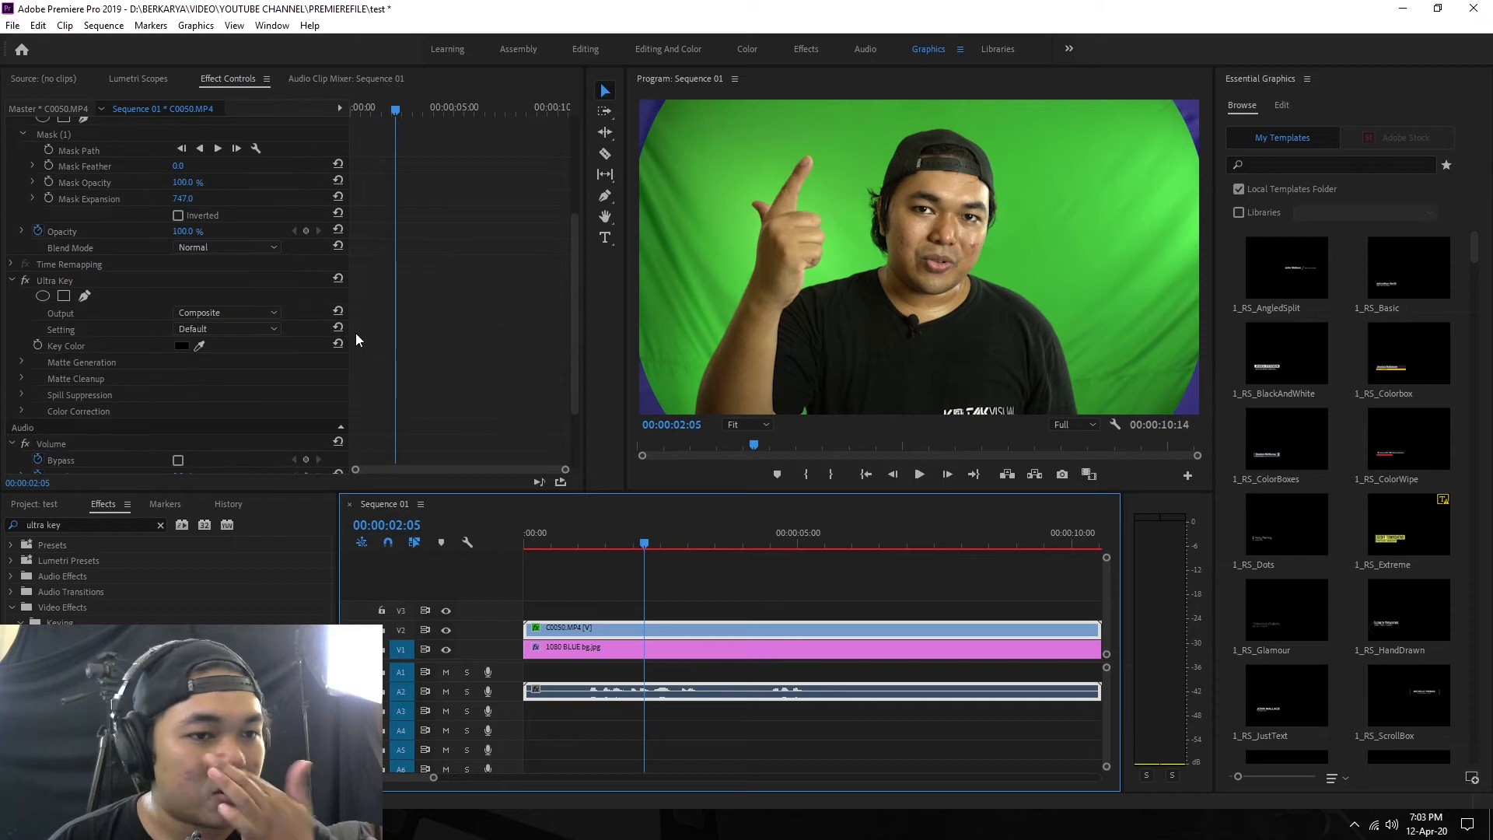
pyautogui.click(80, 345)
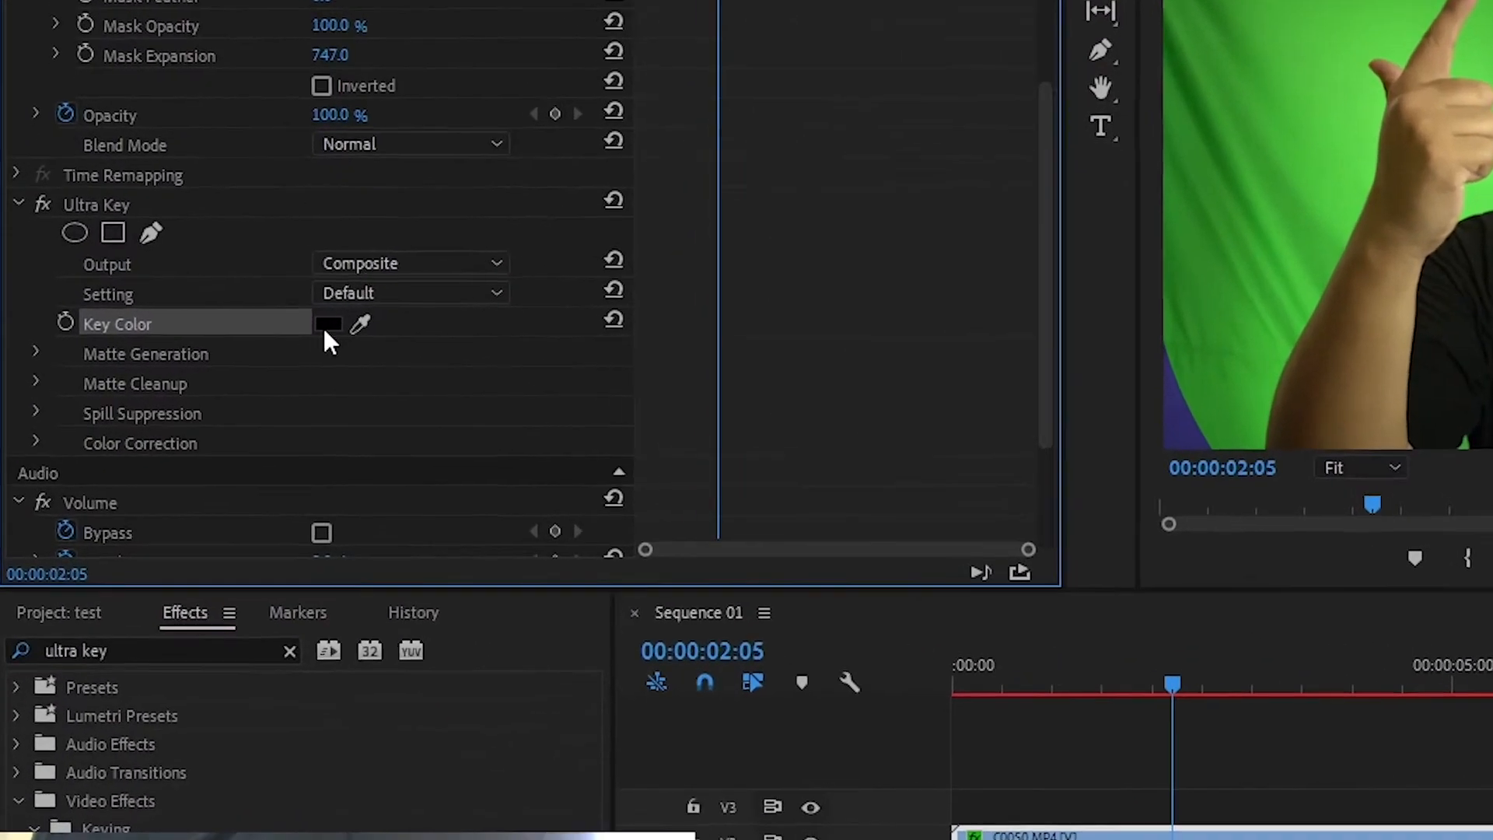
pyautogui.click(396, 317)
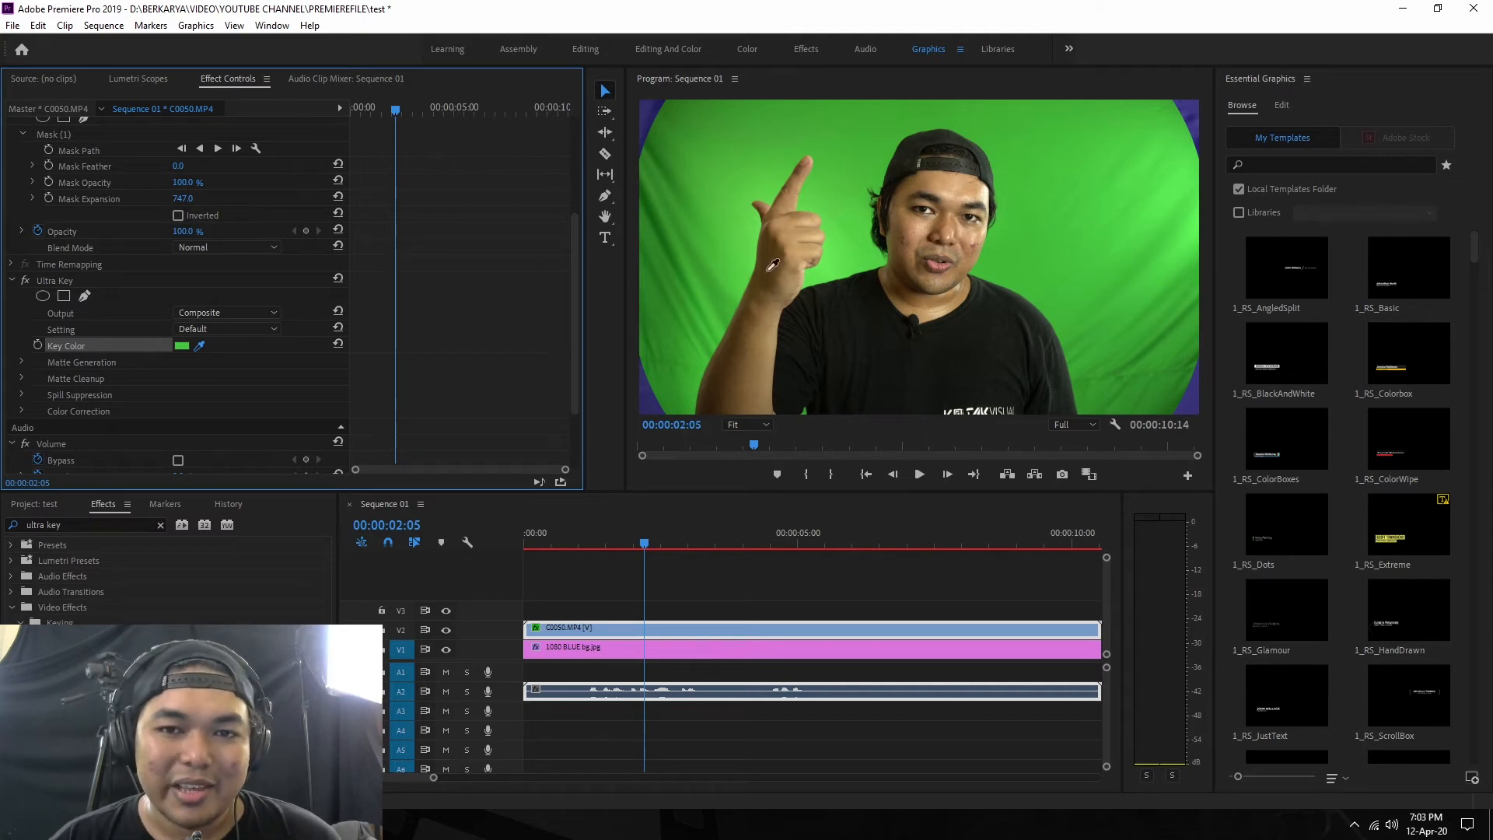
pyautogui.click(742, 219)
pyautogui.click(226, 312)
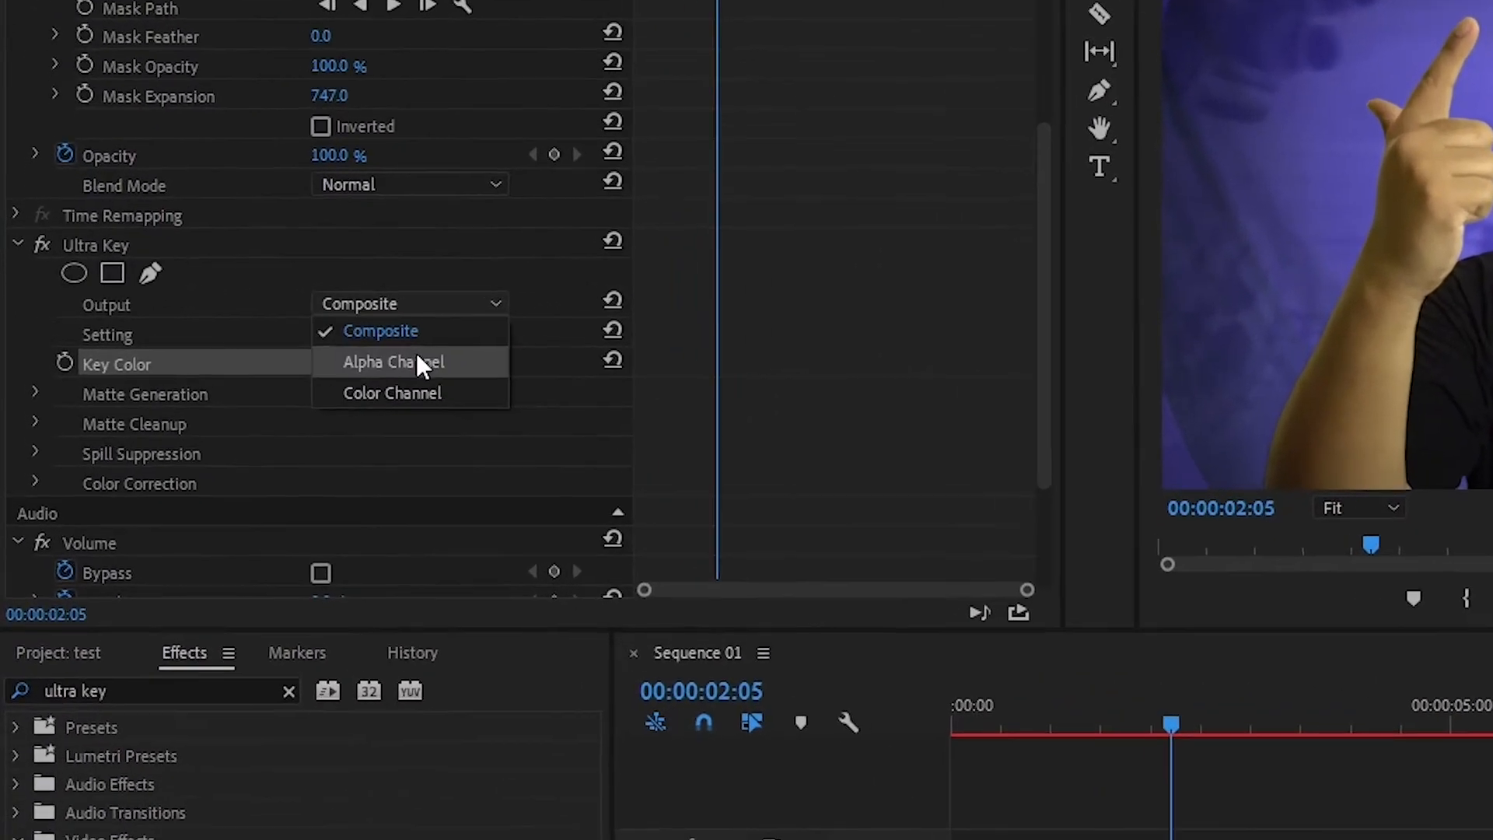
pyautogui.click(457, 364)
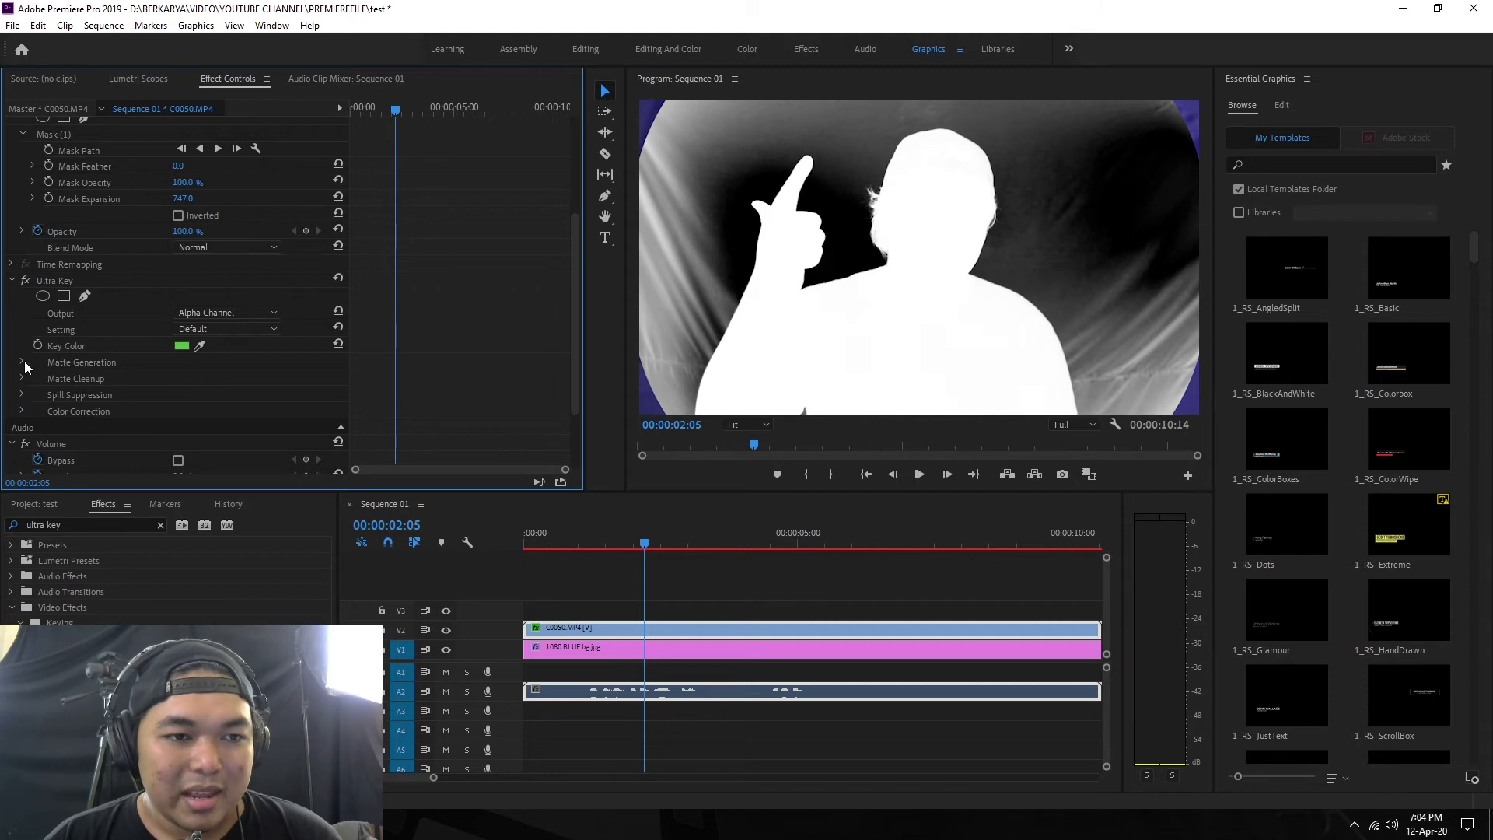
# Resample Ultra Key's key color from the darker green backdrop in the lower-right area of the footage.
pyautogui.click(200, 345)
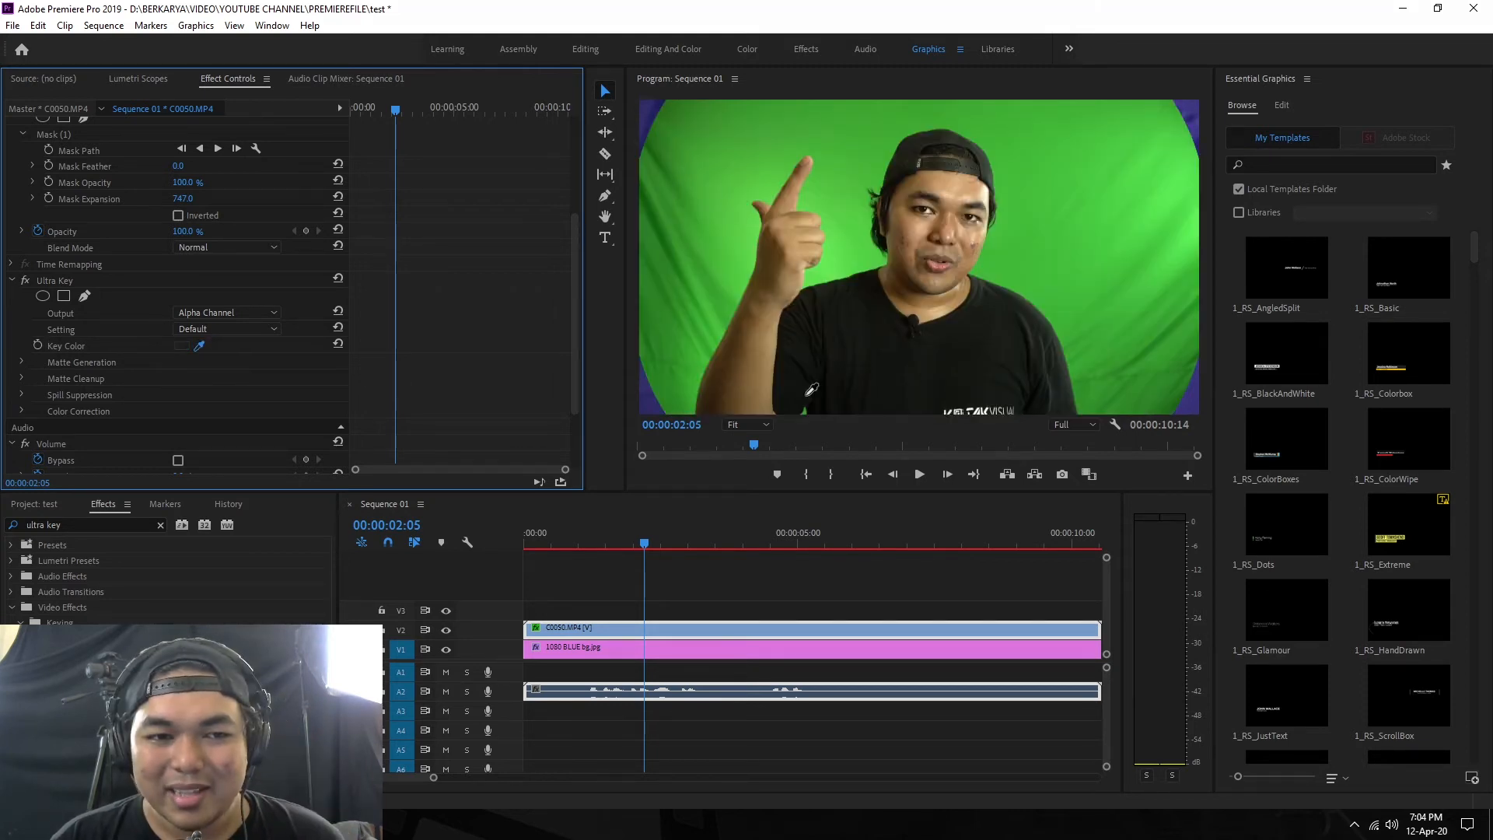
pyautogui.click(1088, 401)
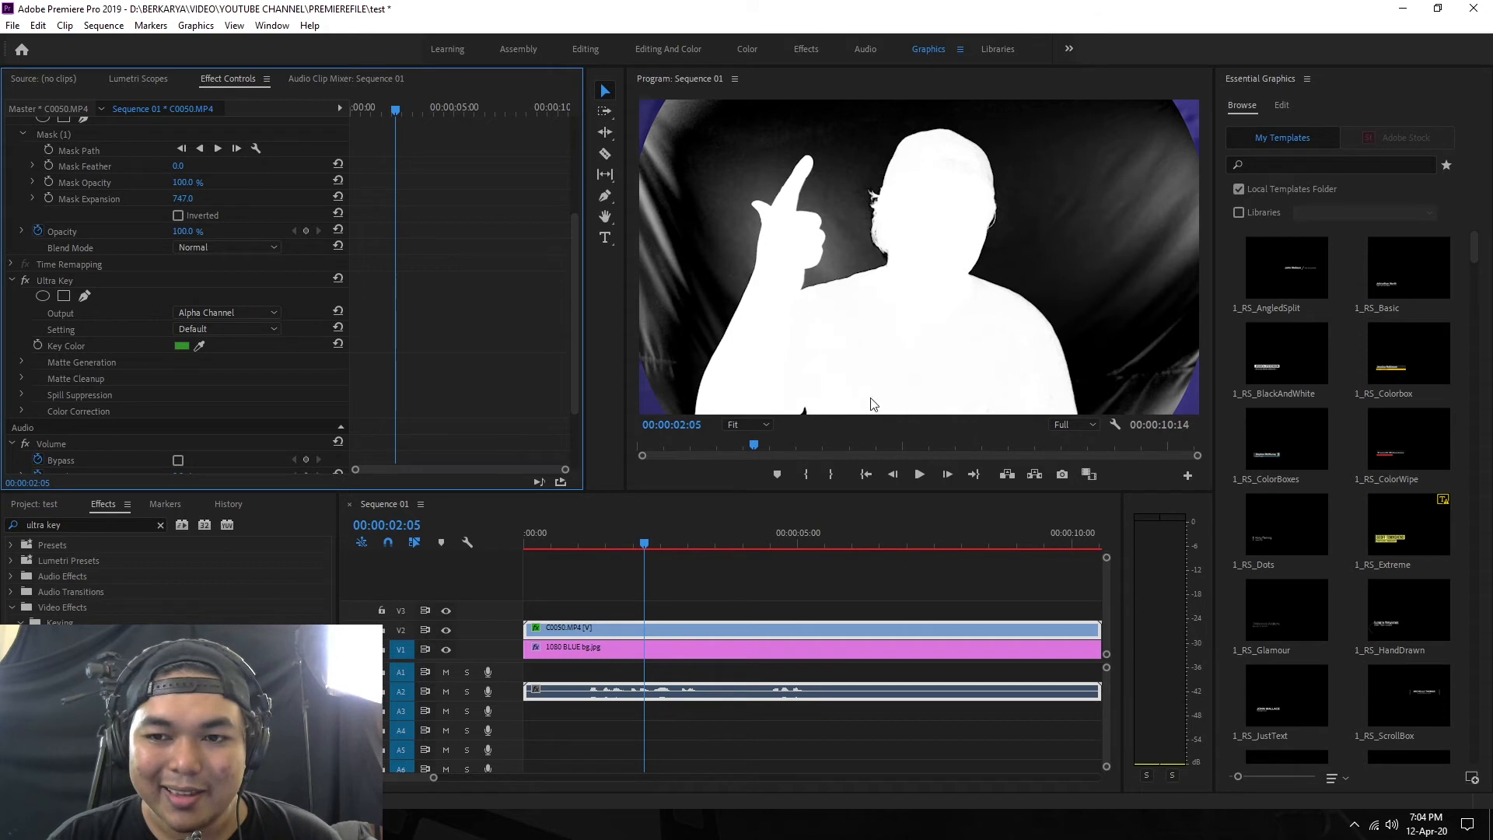
# Set the Transparency in Ultra Key's Matte Generation settings to 32.
pyautogui.click(21, 361)
pyautogui.scroll(-2, 420, 368)
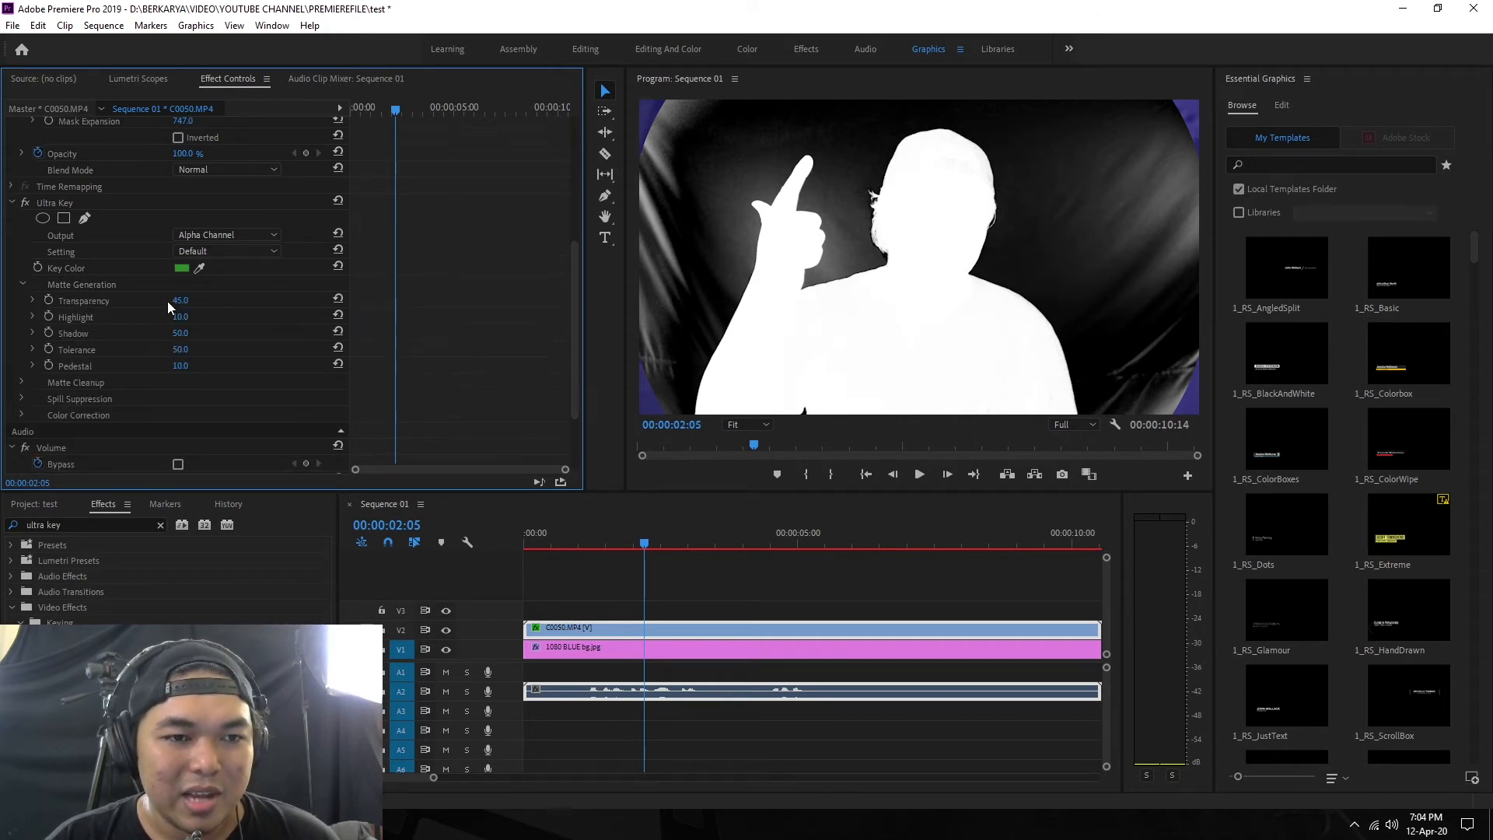
pyautogui.moveTo(180, 300)
pyautogui.mouseDown()
pyautogui.moveTo(225, 300)
pyautogui.moveTo(173, 300)
pyautogui.moveTo(188, 300)
pyautogui.mouseUp()
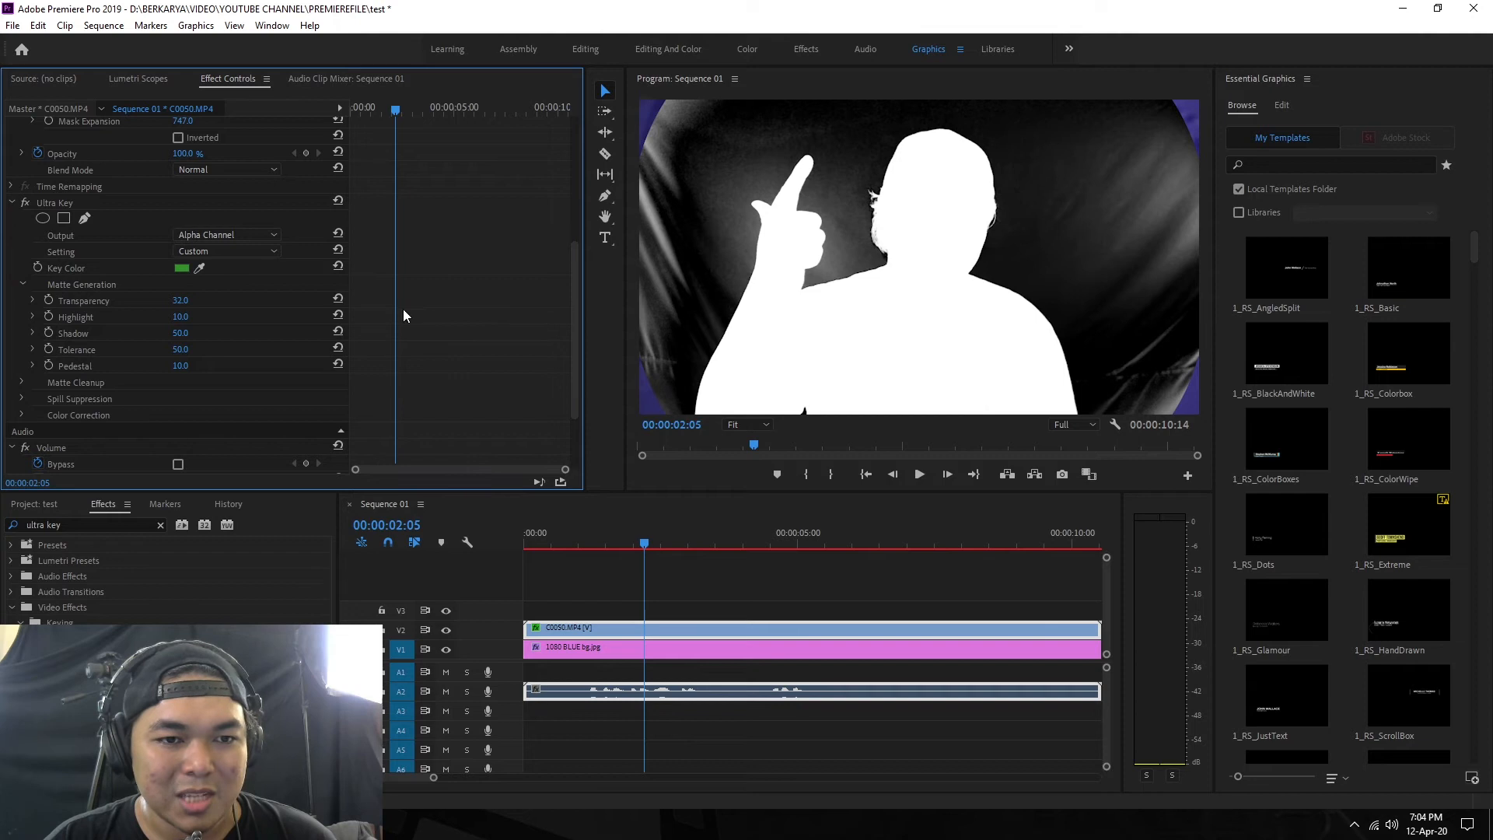
# Set the Mid Point in Ultra Key's Matte Cleanup settings to 80.
pyautogui.scroll(-2, 41, 328)
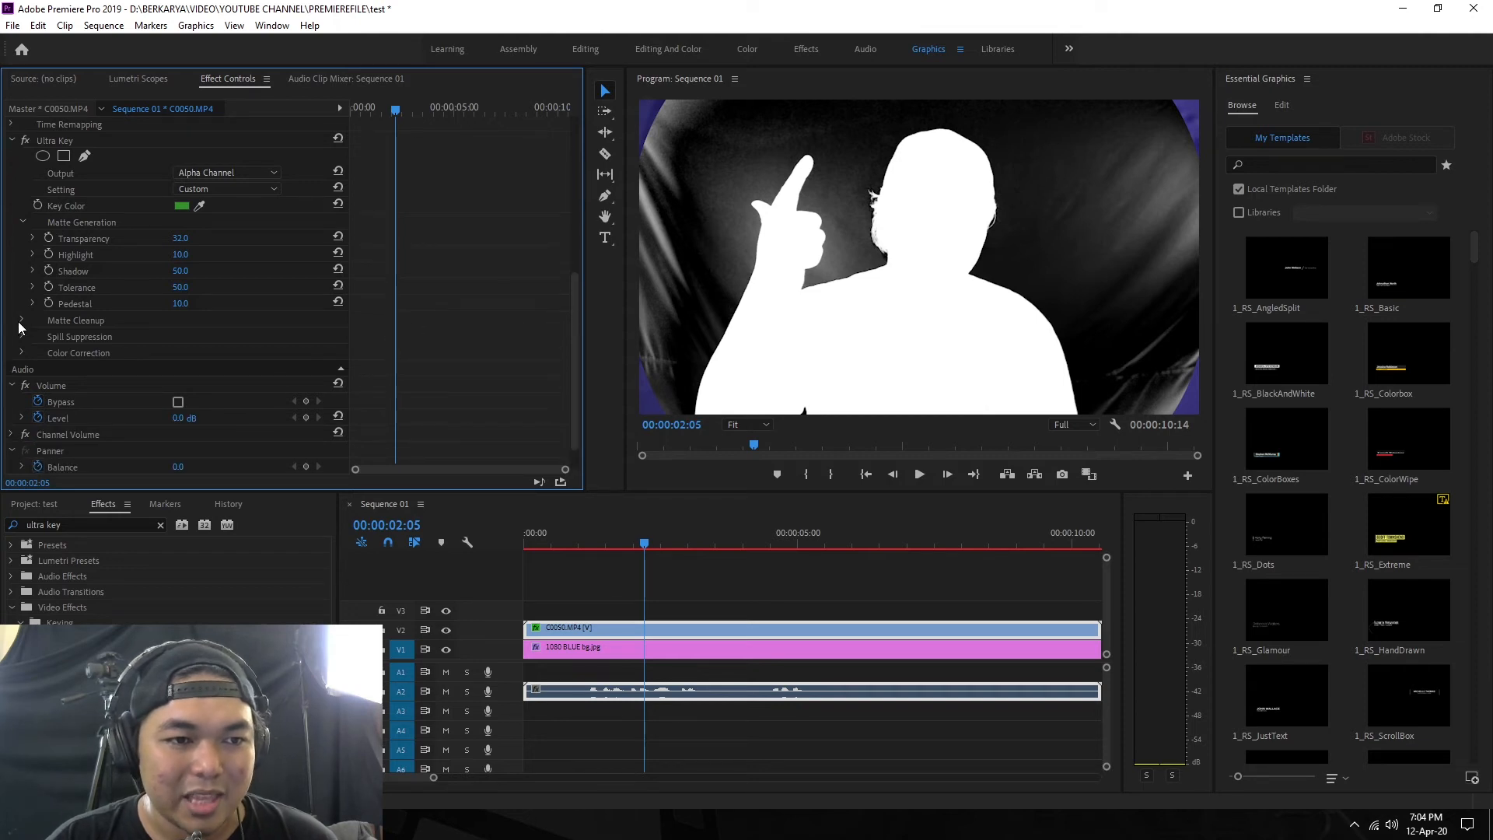
pyautogui.click(20, 321)
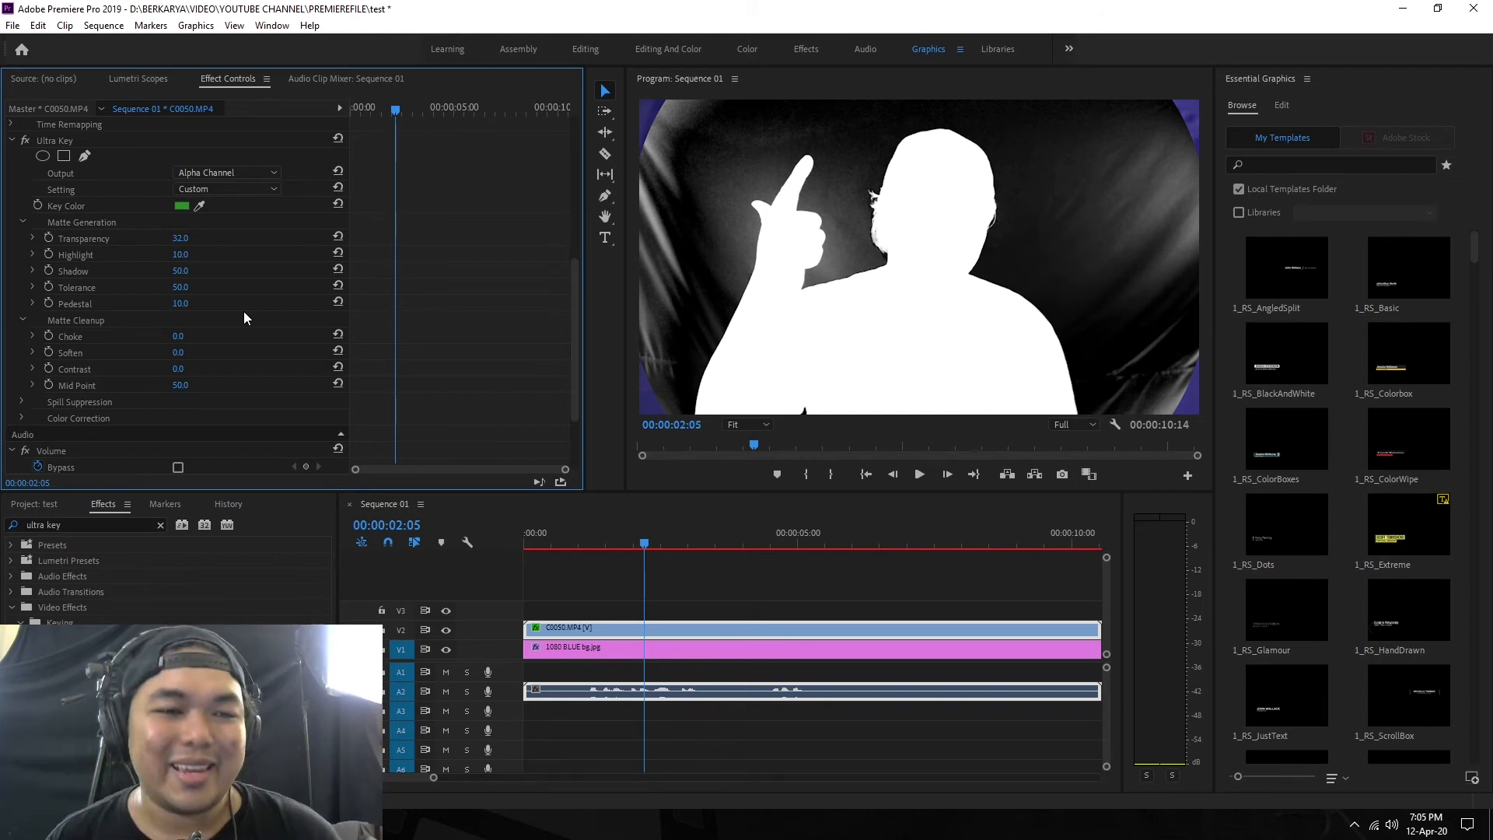
pyautogui.click(184, 385)
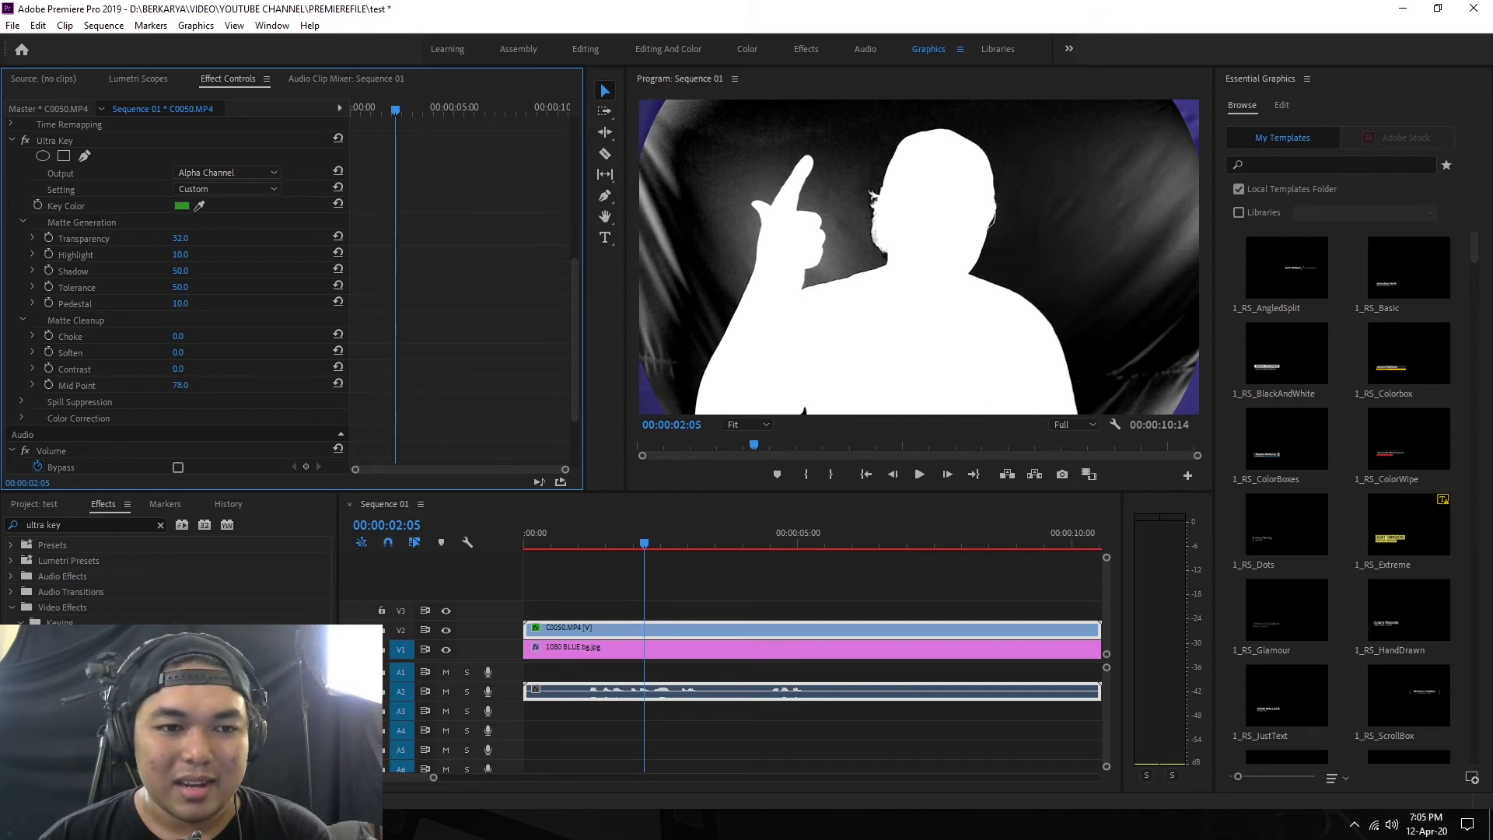
pyautogui.click(191, 383)
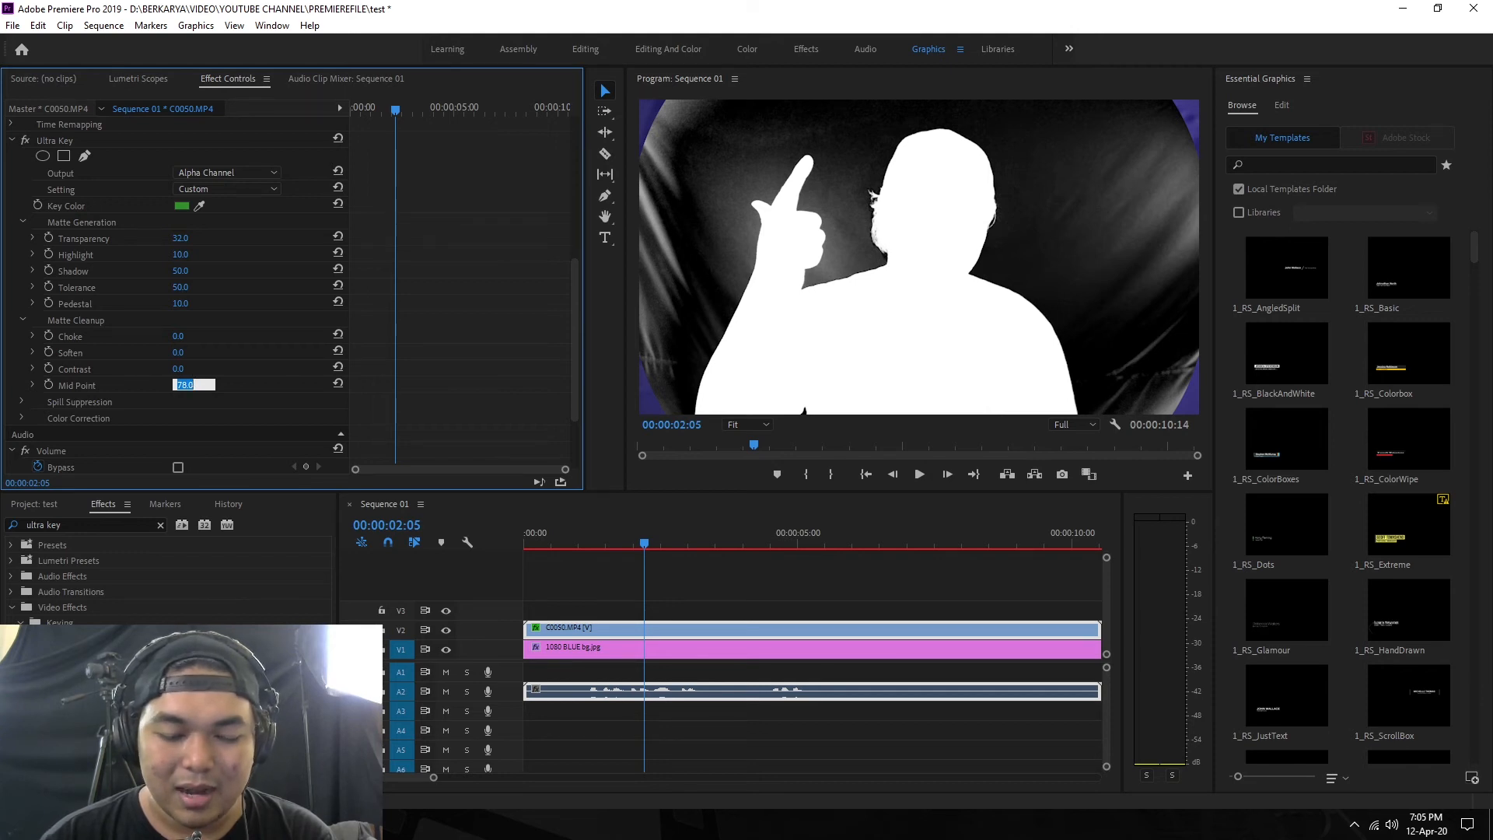
pyautogui.write('80')
pyautogui.press('Return')
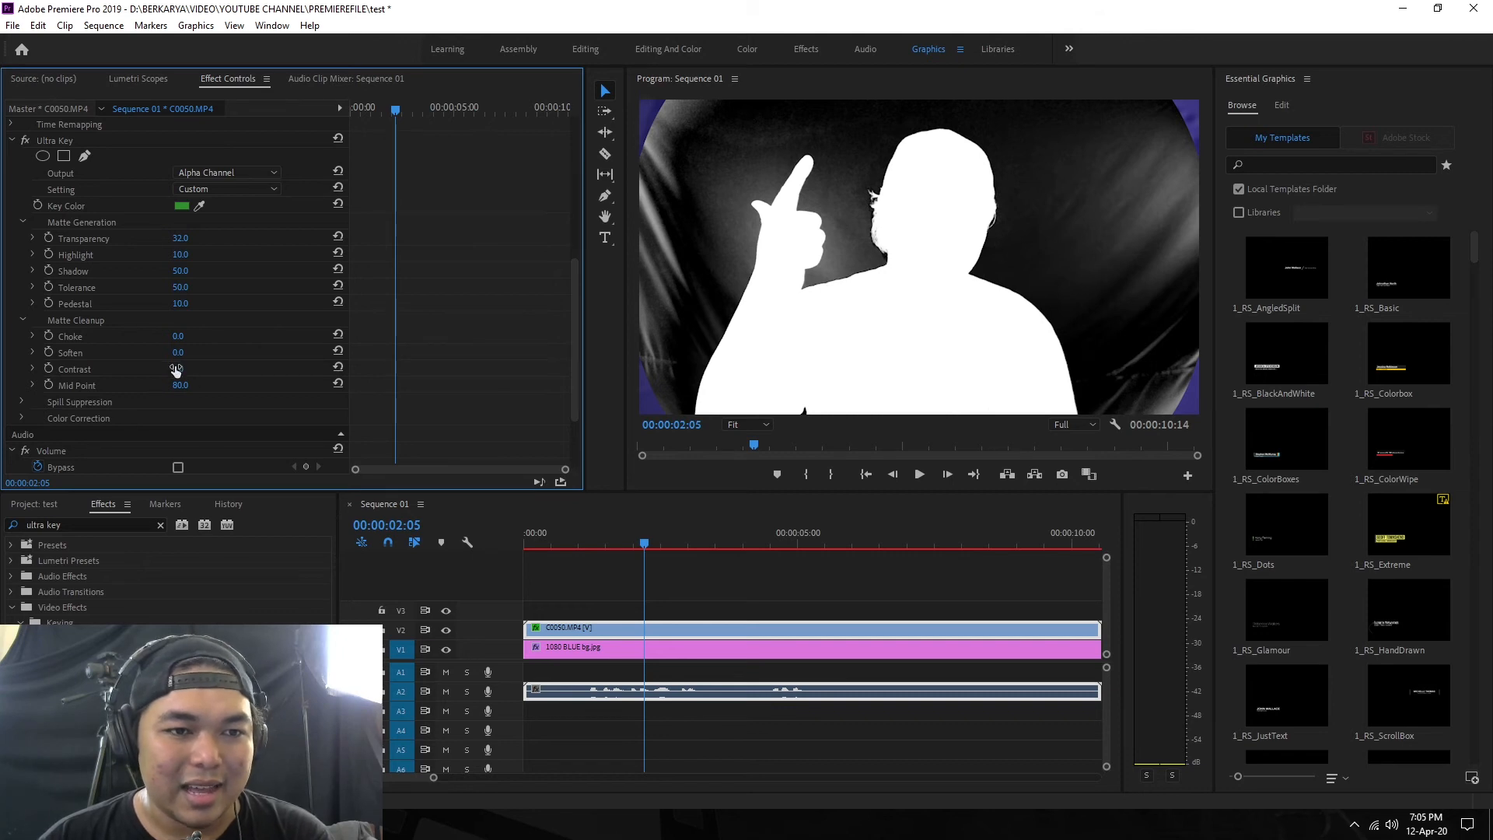
# Try a Matte Cleanup Contrast of 100 with a Matte Generation Highlight of 0, and reset both values.
pyautogui.moveTo(178, 368); pyautogui.dragTo(193, 369)
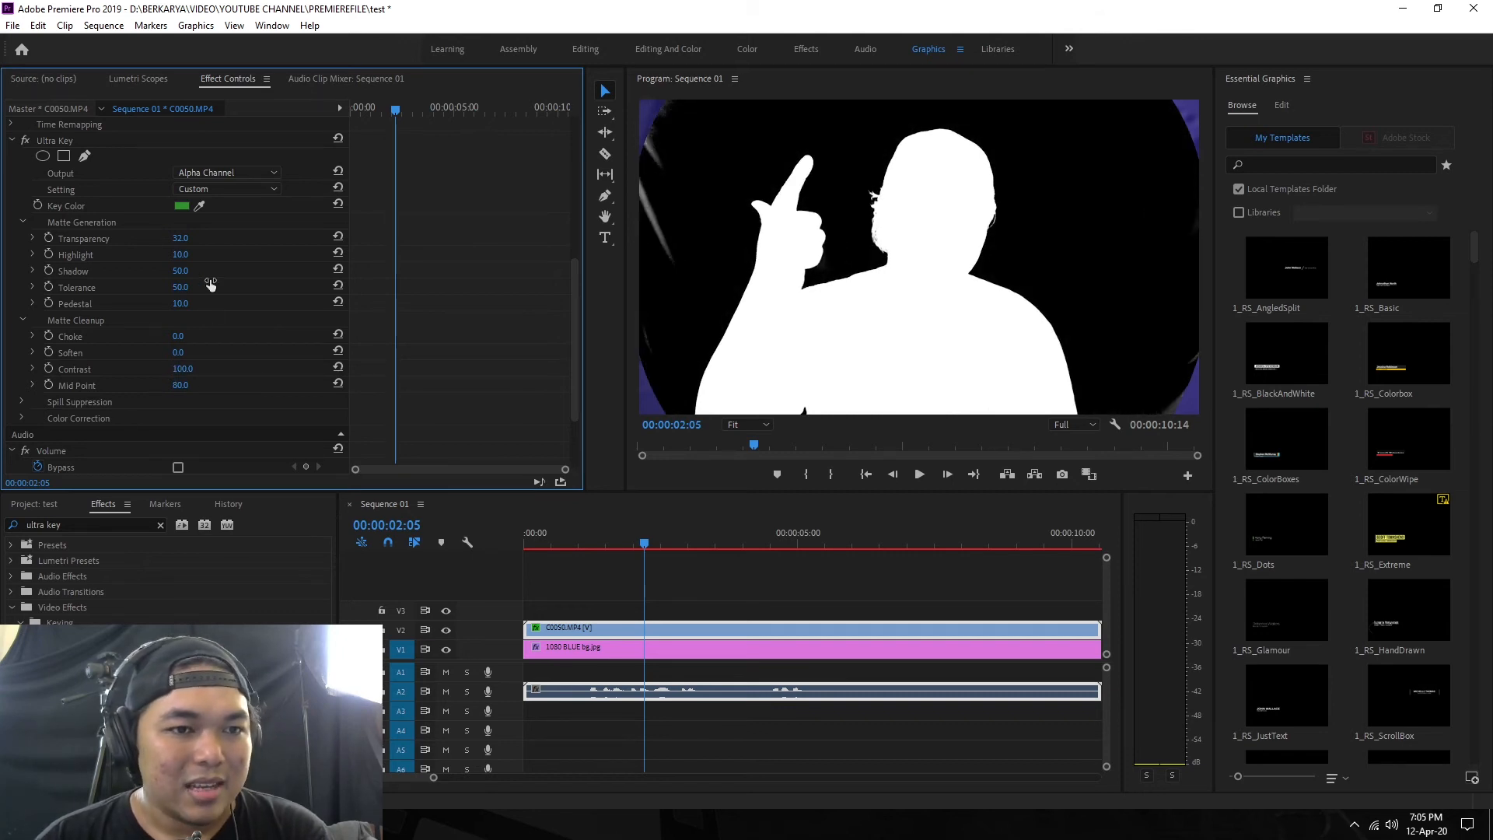
pyautogui.click(181, 257)
pyautogui.moveTo(181, 255); pyautogui.dragTo(172, 256)
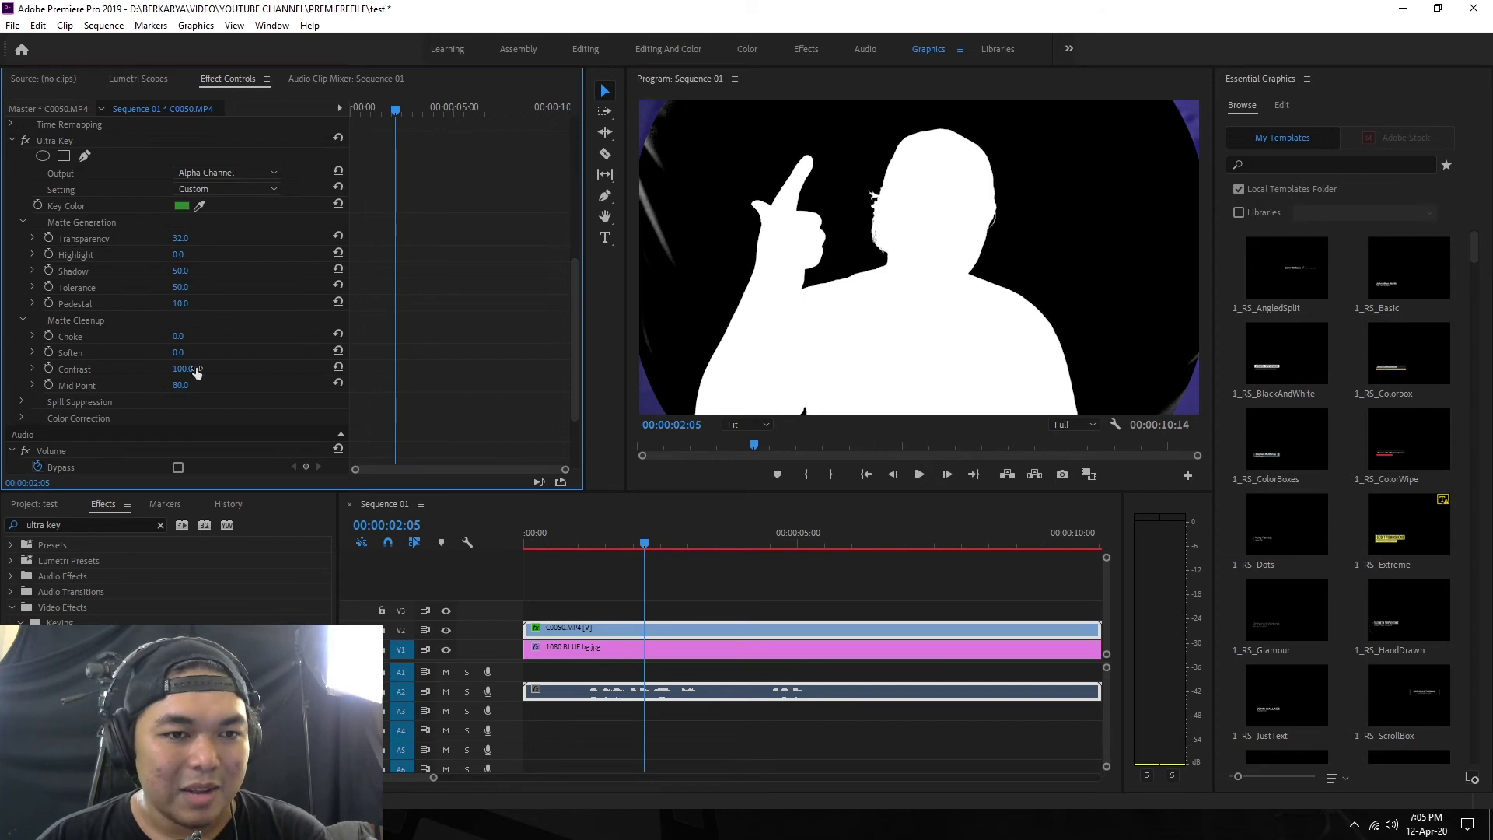
pyautogui.click(338, 367)
pyautogui.click(338, 253)
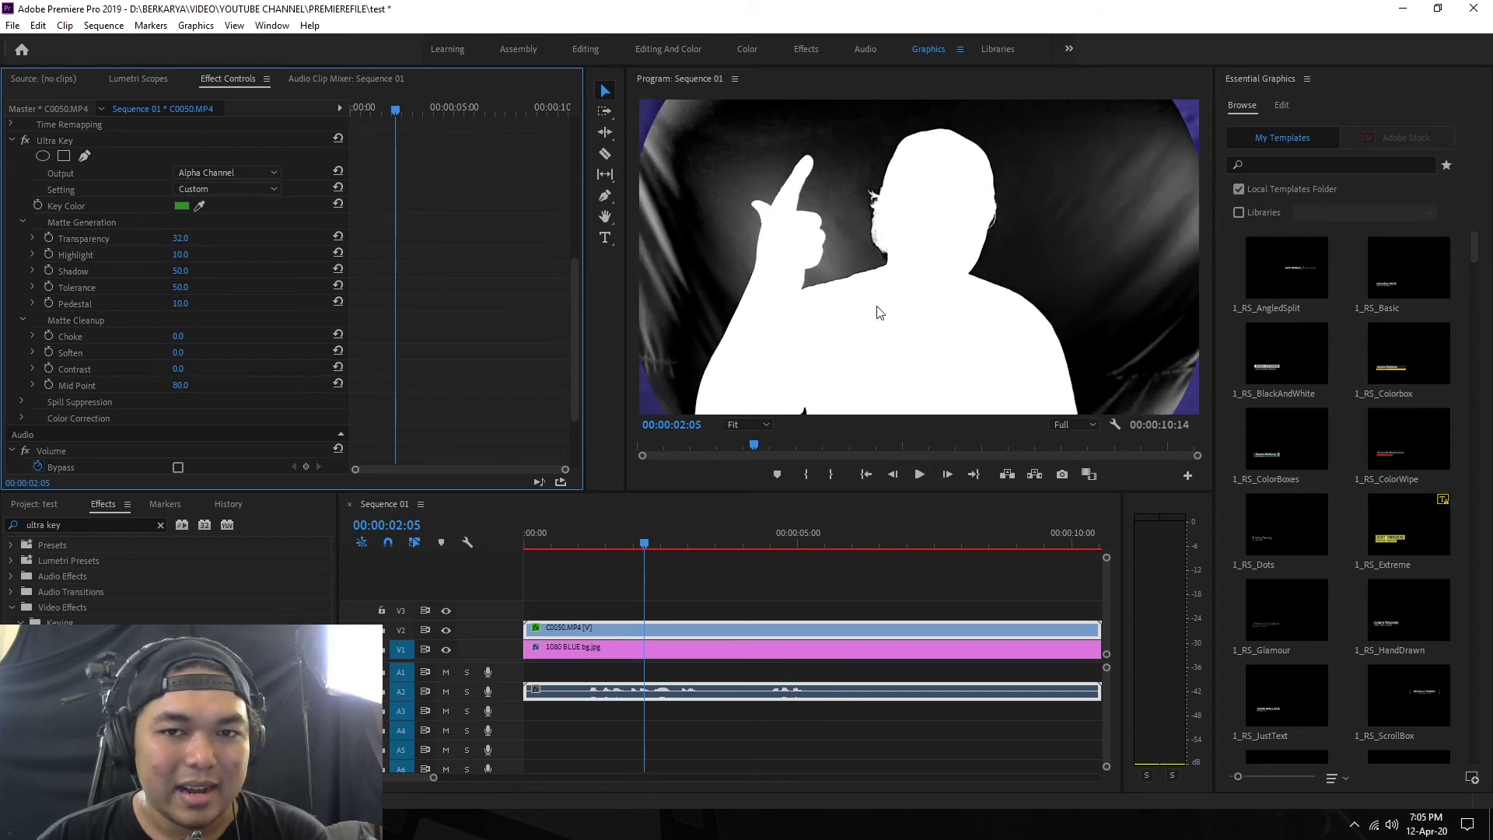
# Refine Ultra Key's matte with Highlight 0, Contrast 100 and Pedestal 100.
pyautogui.moveTo(180, 254); pyautogui.dragTo(168, 254)
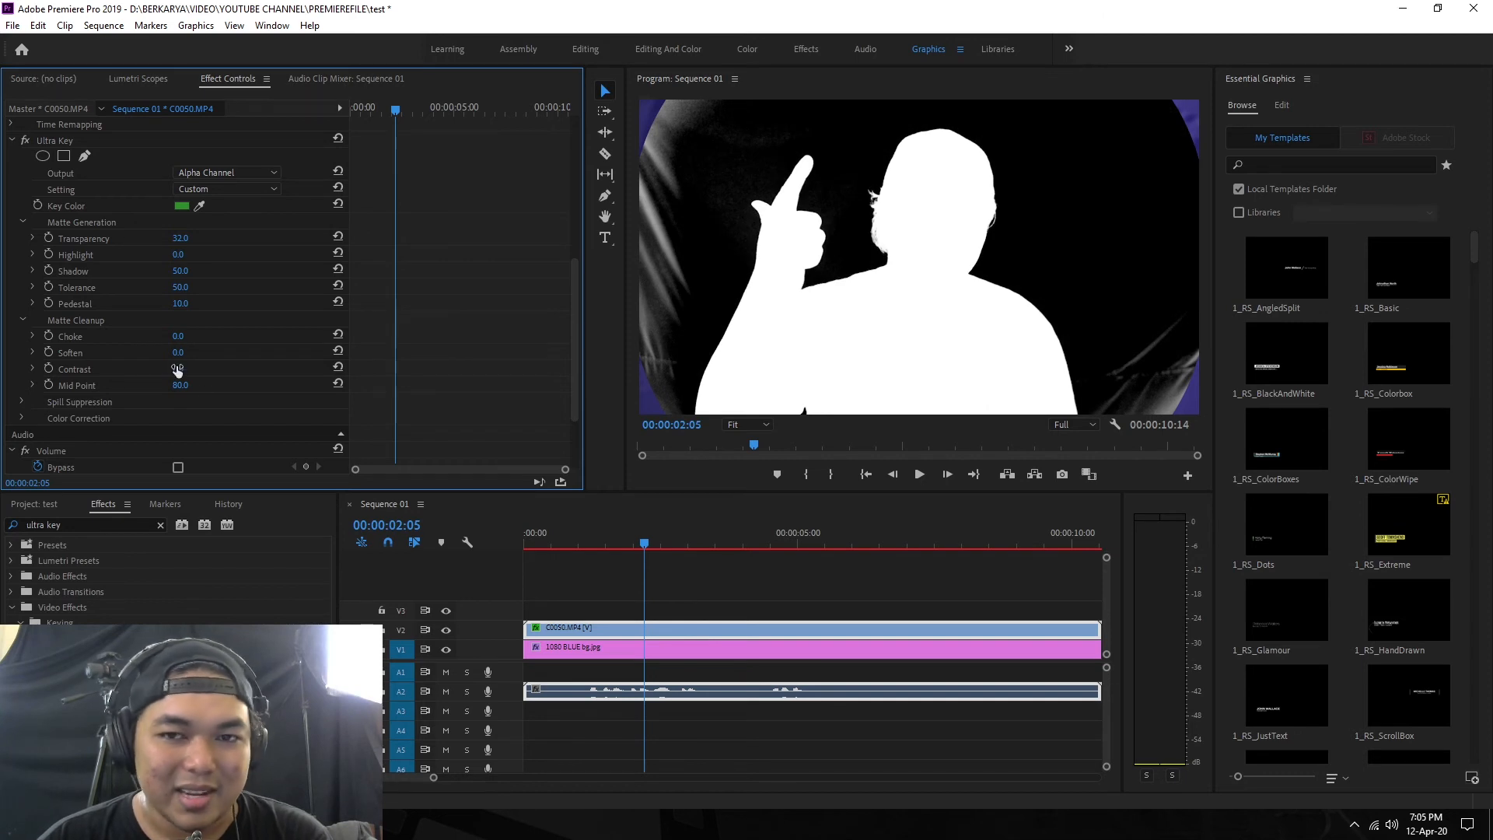
pyautogui.moveTo(177, 369); pyautogui.dragTo(211, 373)
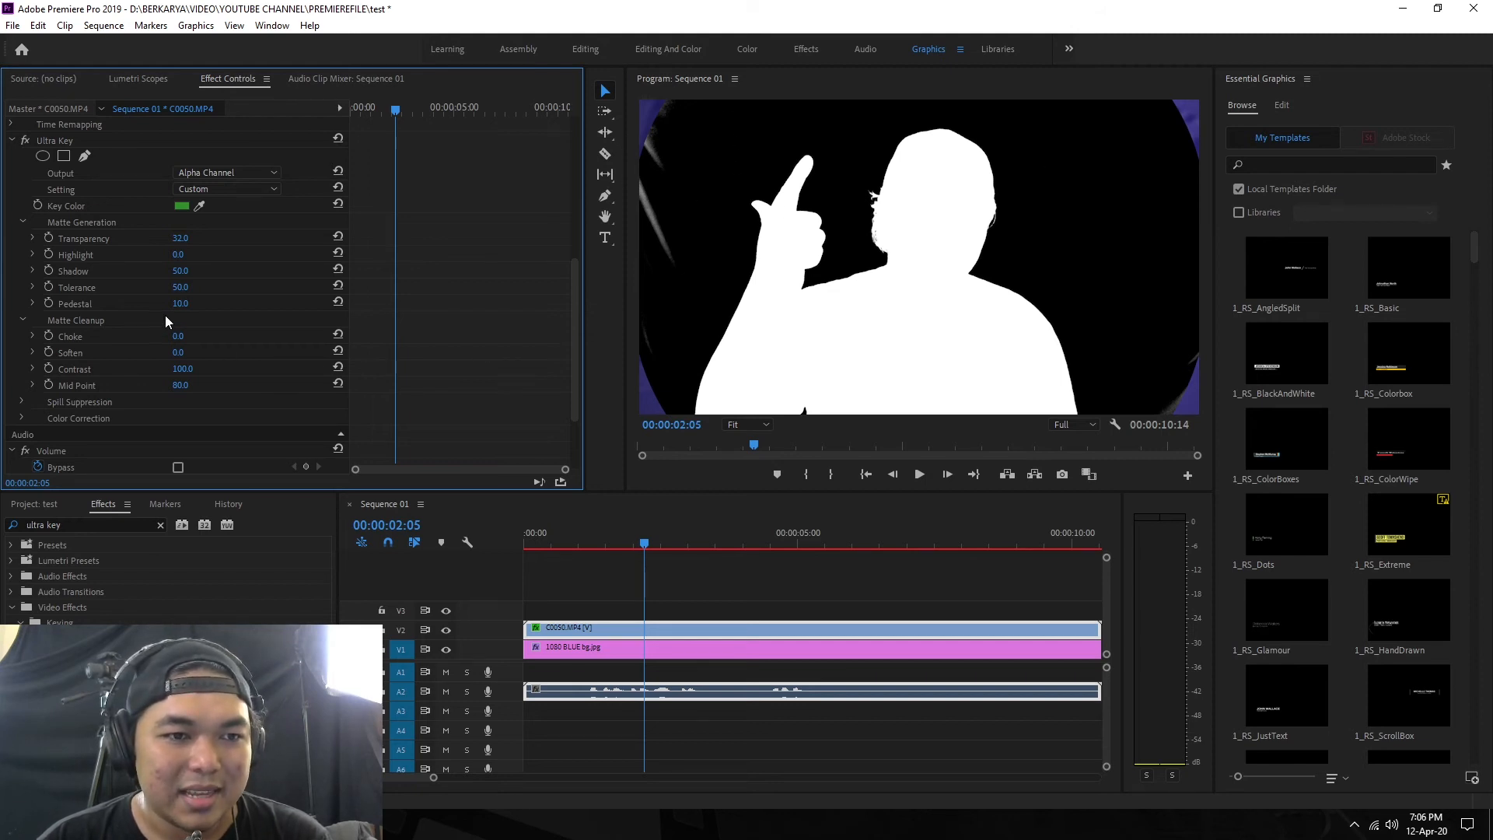
pyautogui.moveTo(191, 303)
pyautogui.mouseDown()
pyautogui.moveTo(174, 305)
pyautogui.moveTo(216, 304)
pyautogui.mouseUp()
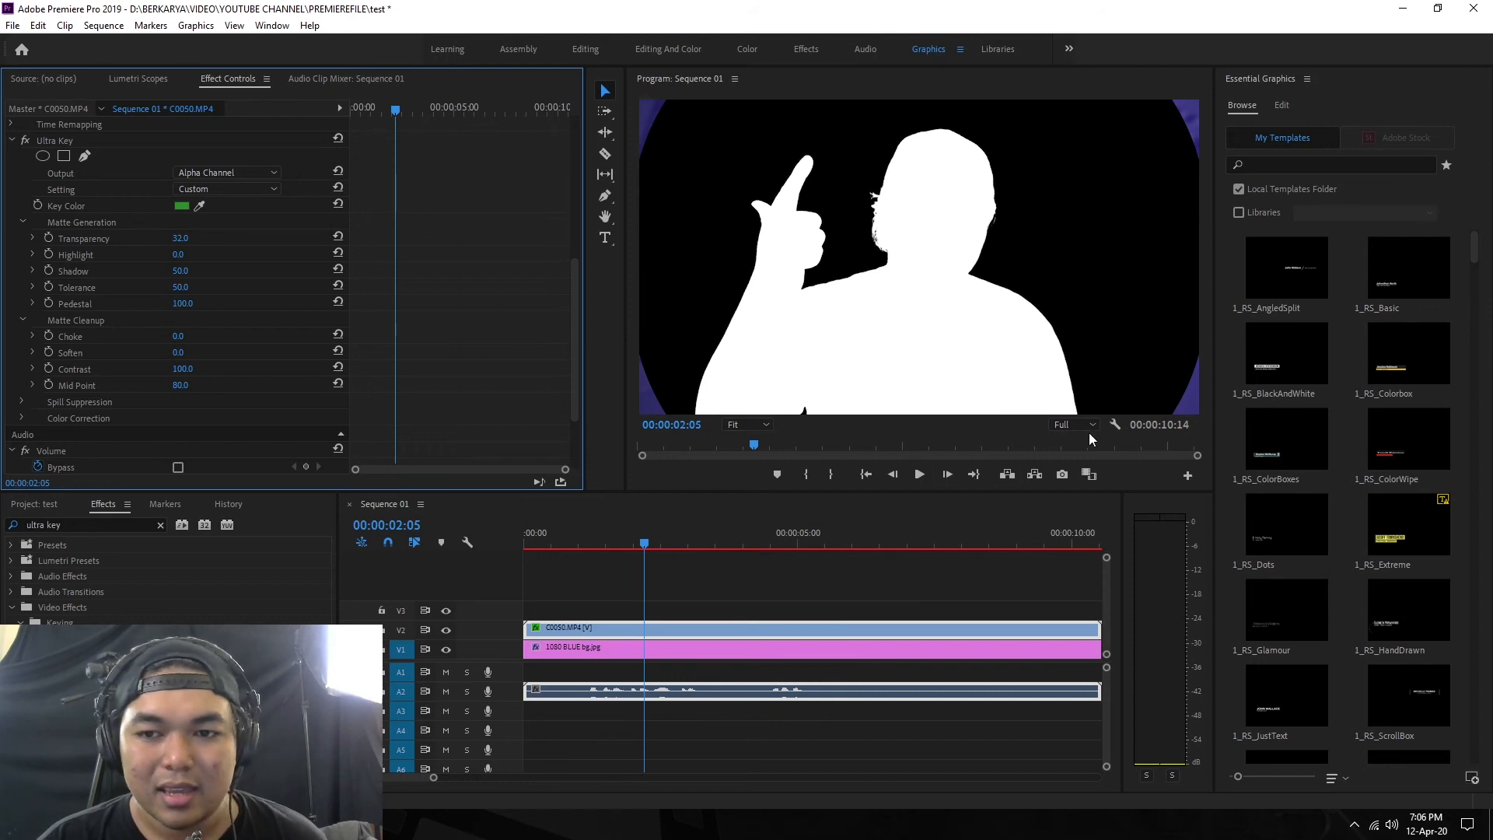
# Set Ultra Key's output to Composite and review the keyed footage over the blue background in full screen.
pyautogui.click(244, 173)
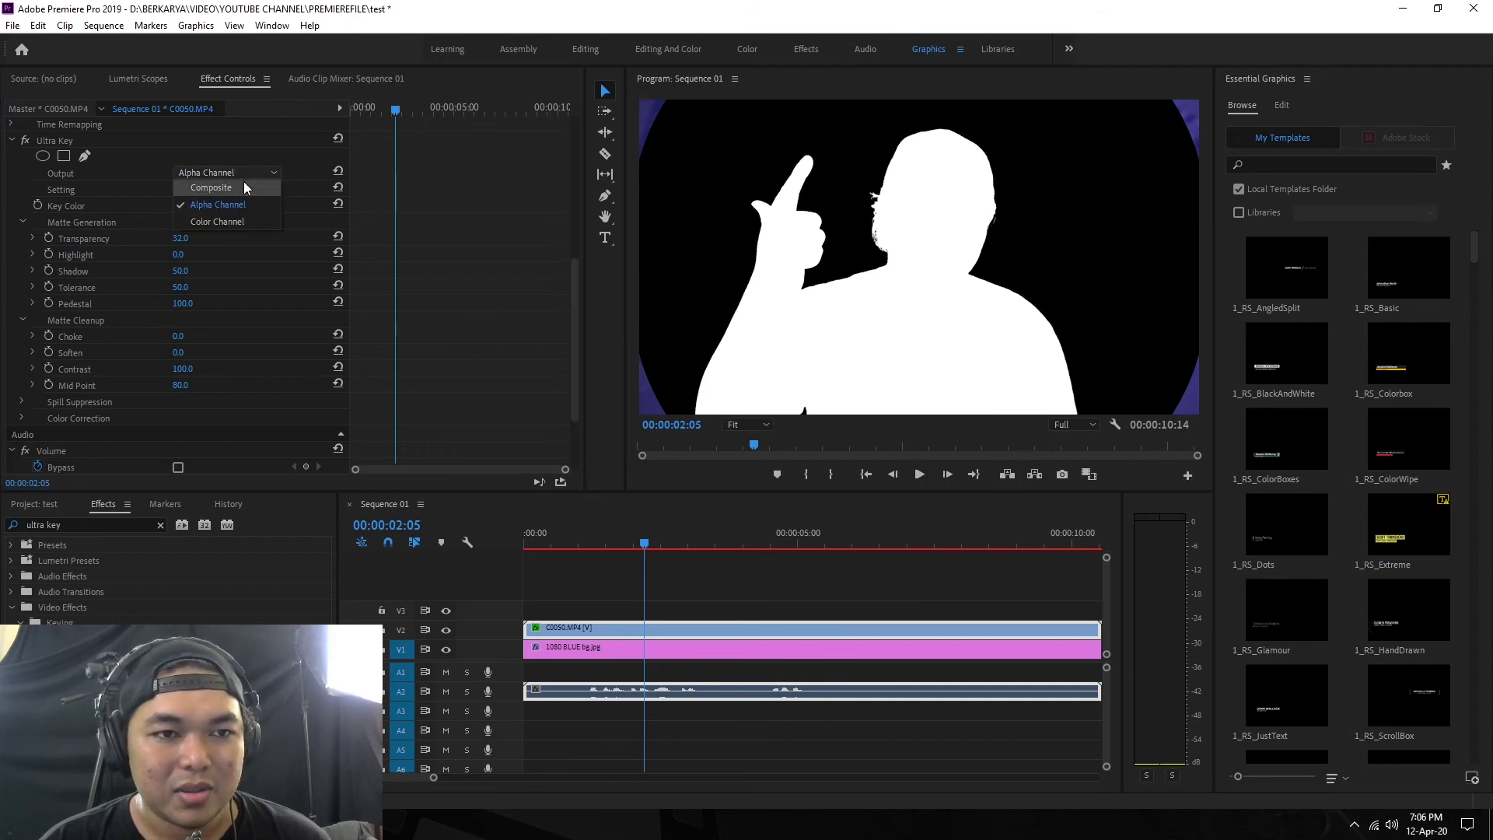
pyautogui.click(244, 185)
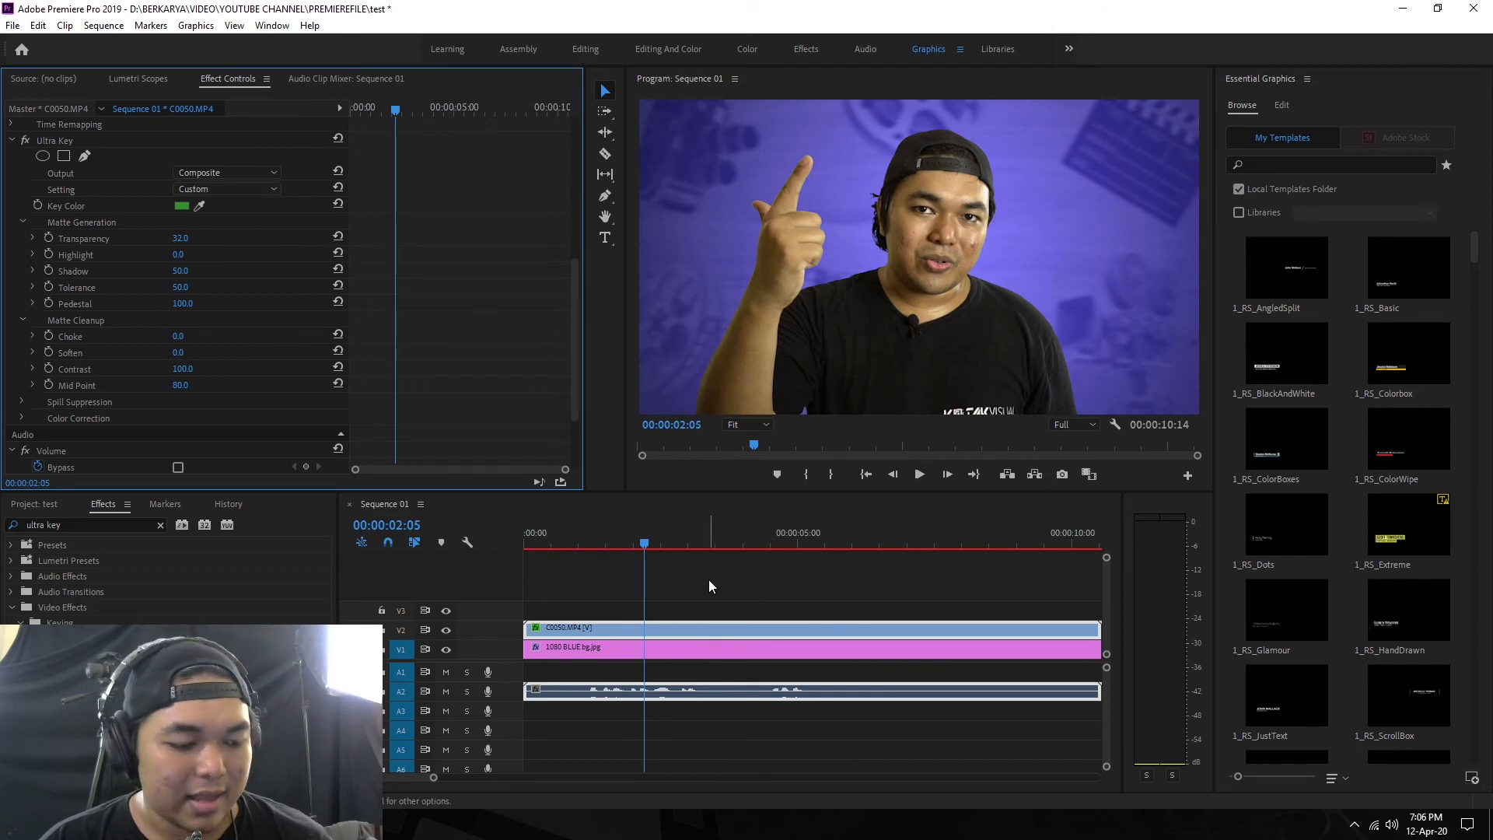
pyautogui.click(845, 444)
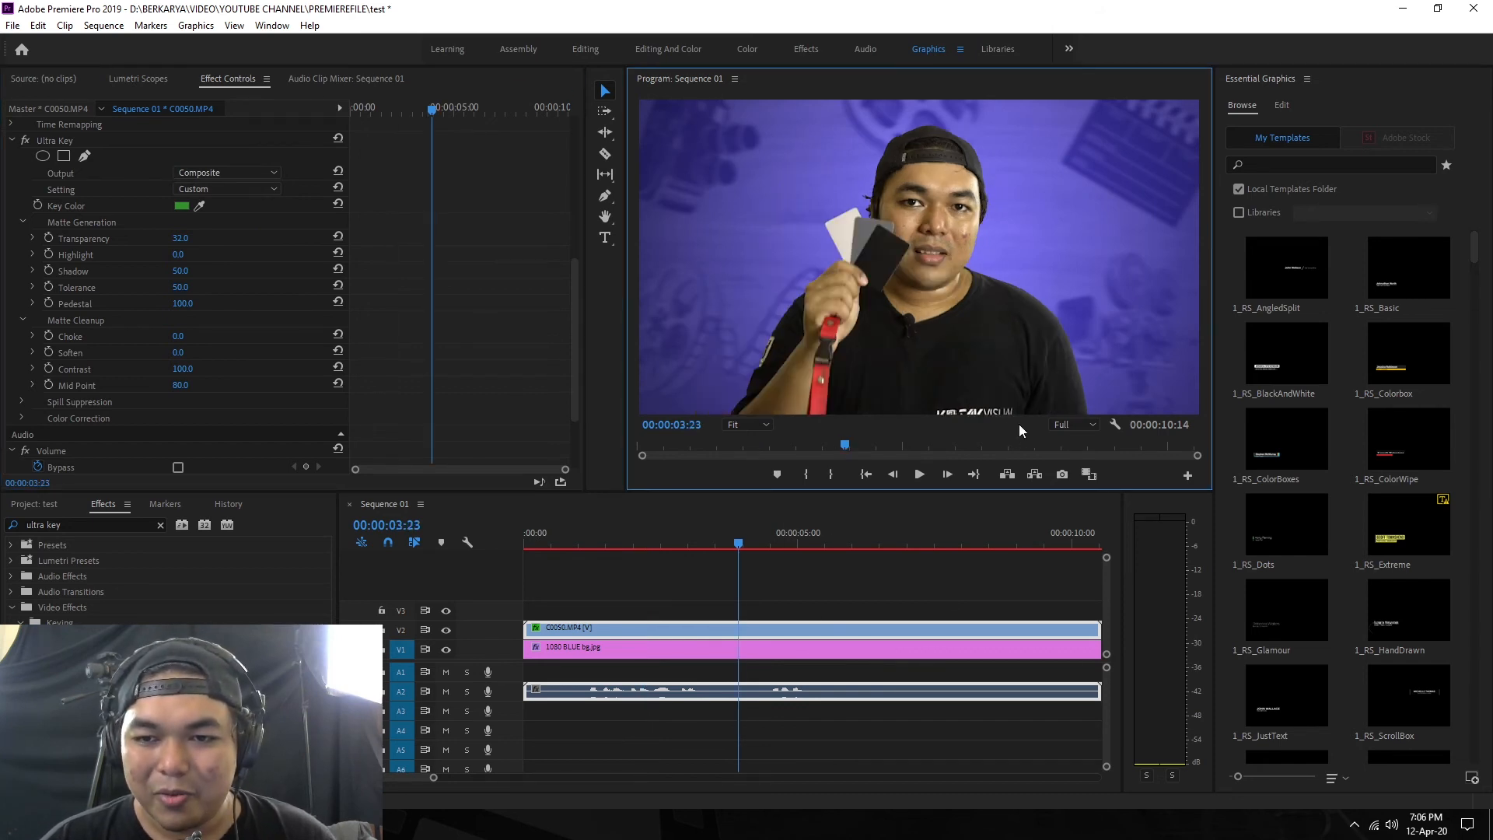
pyautogui.click(1054, 425)
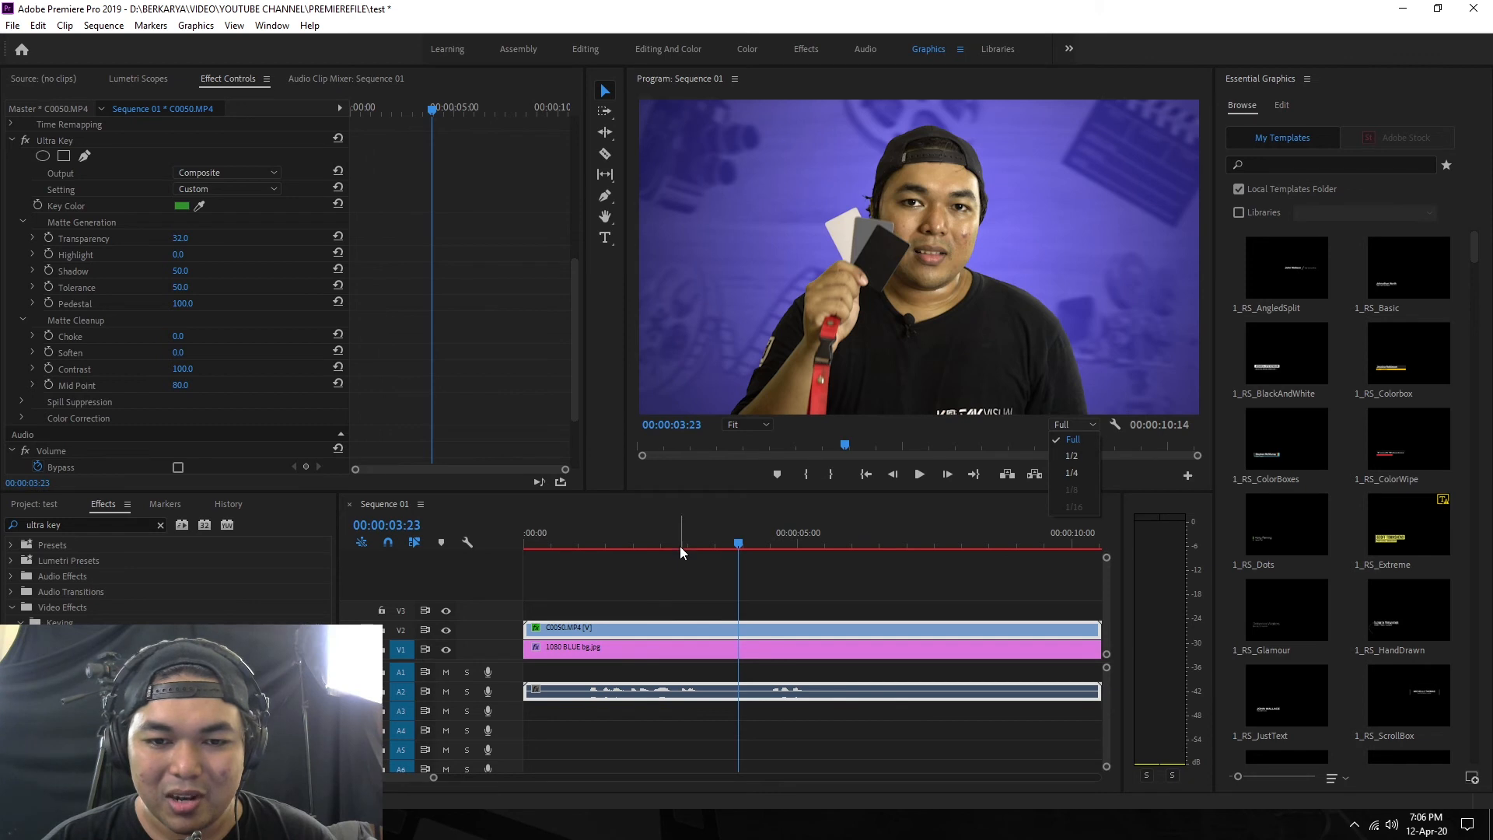
pyautogui.click(657, 545)
pyautogui.click(1091, 426)
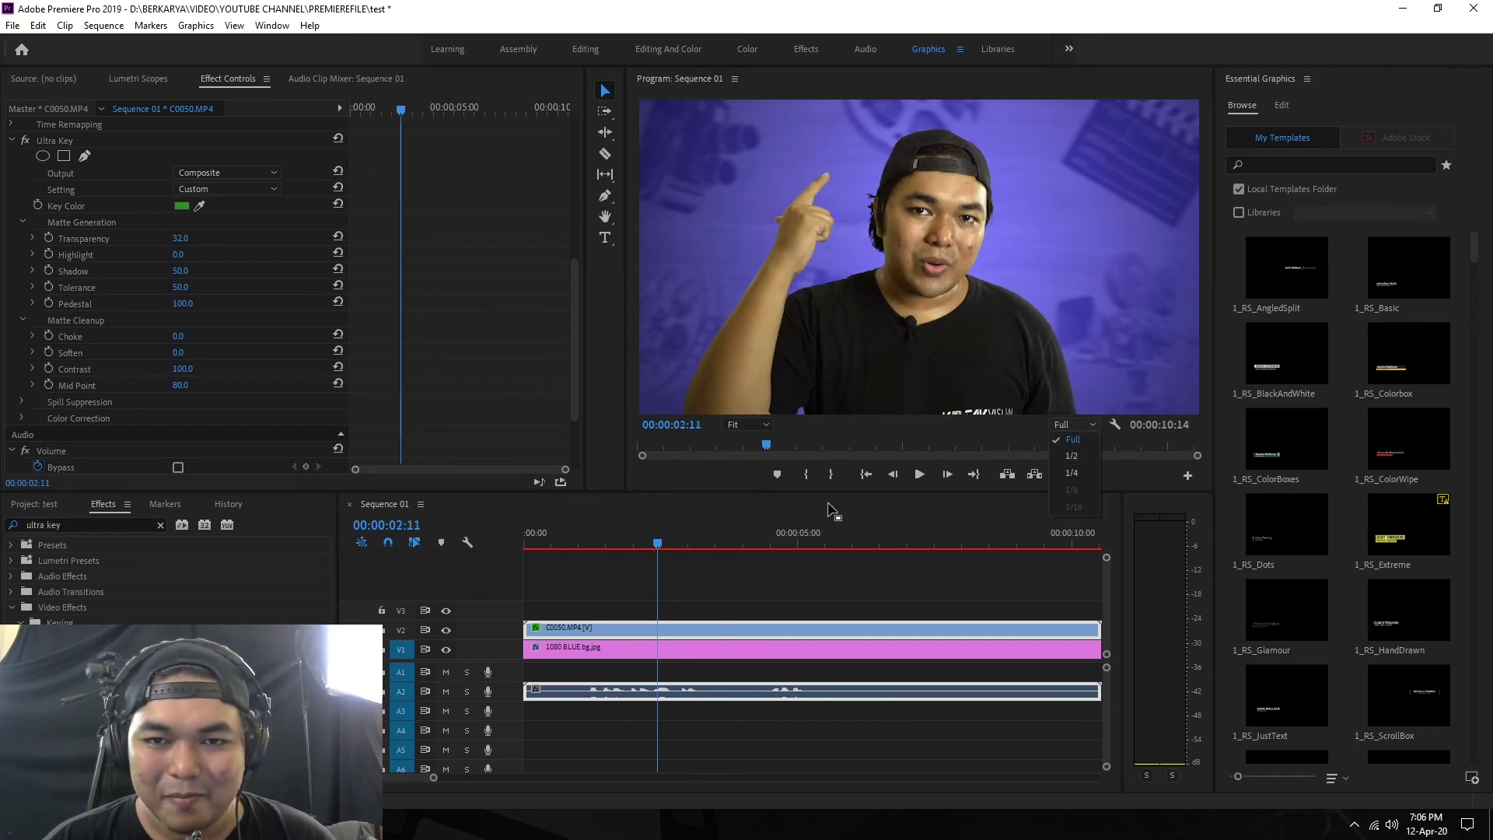
pyautogui.hotkey('ctrl', '`')
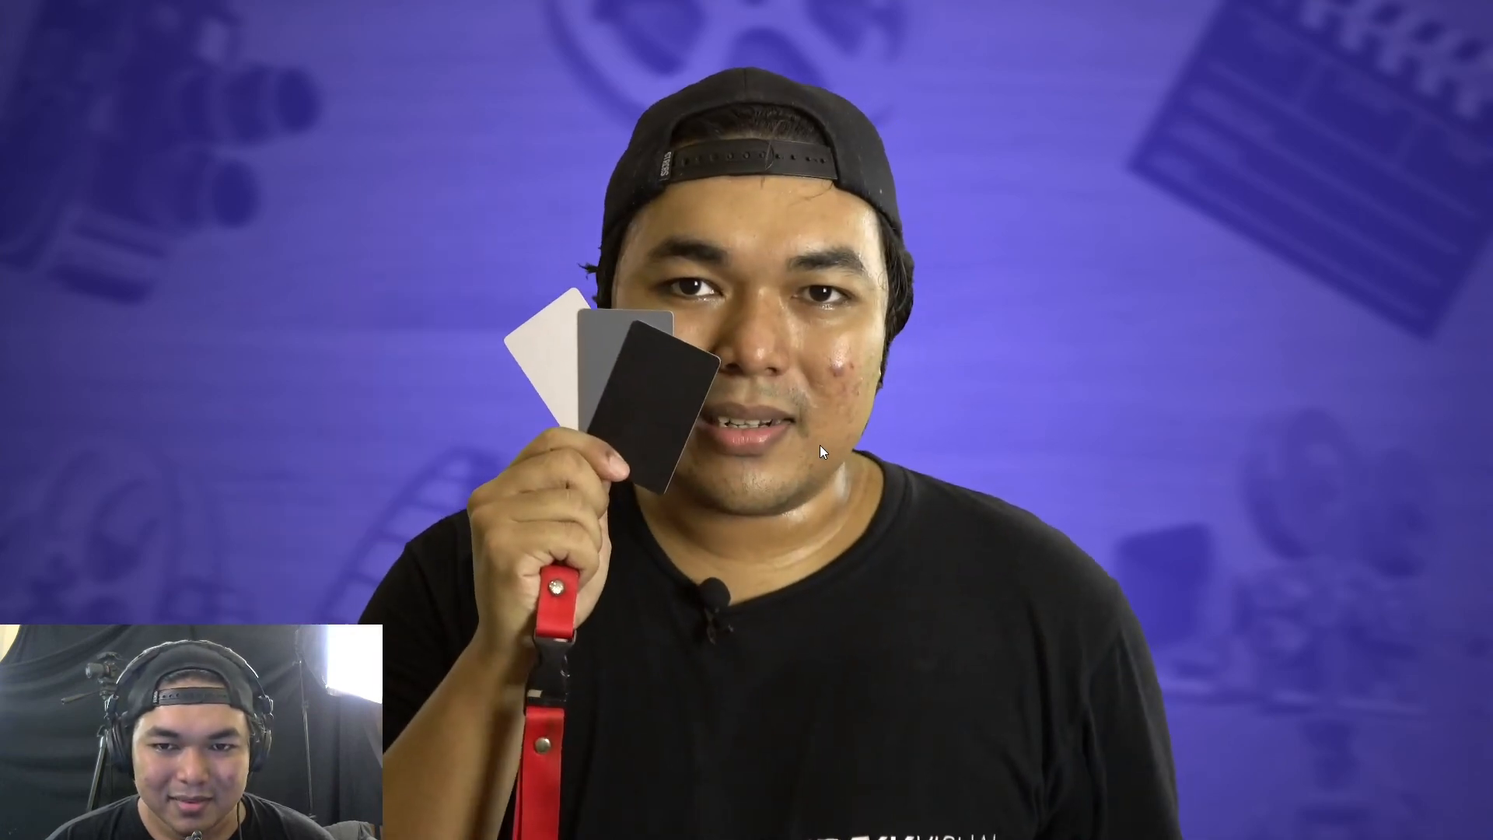
pyautogui.press('Escape')
# Find the Lumetri Color effect and apply it to the C0050.MP4 clip.
pyautogui.click(721, 540)
pyautogui.moveTo(710, 542)
pyautogui.mouseDown()
pyautogui.moveTo(661, 557)
pyautogui.moveTo(759, 533)
pyautogui.moveTo(716, 550)
pyautogui.mouseUp()
pyautogui.click(707, 628)
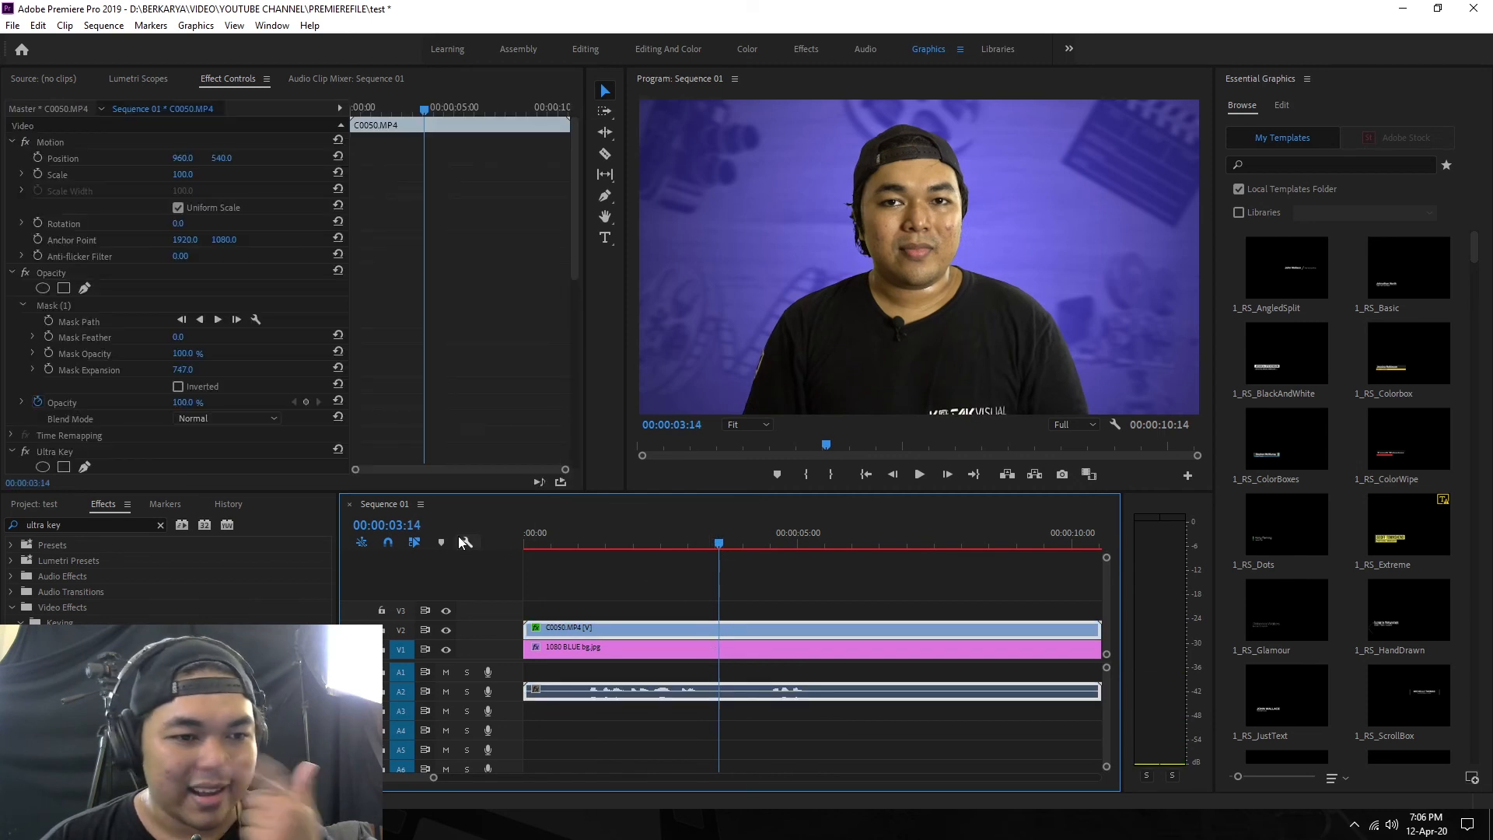
pyautogui.click(161, 525)
pyautogui.click(109, 523)
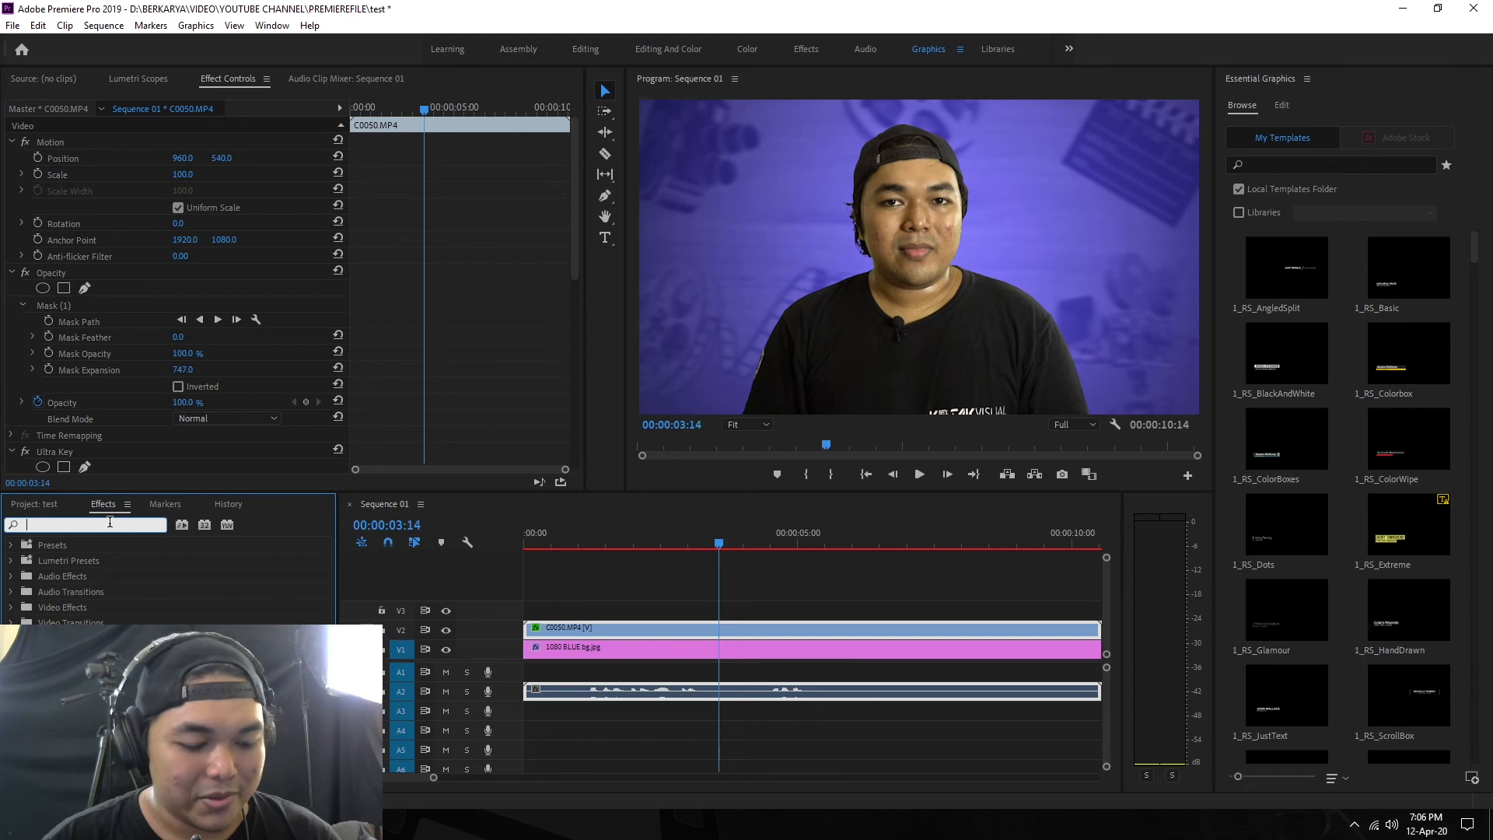
pyautogui.write('lumetr')
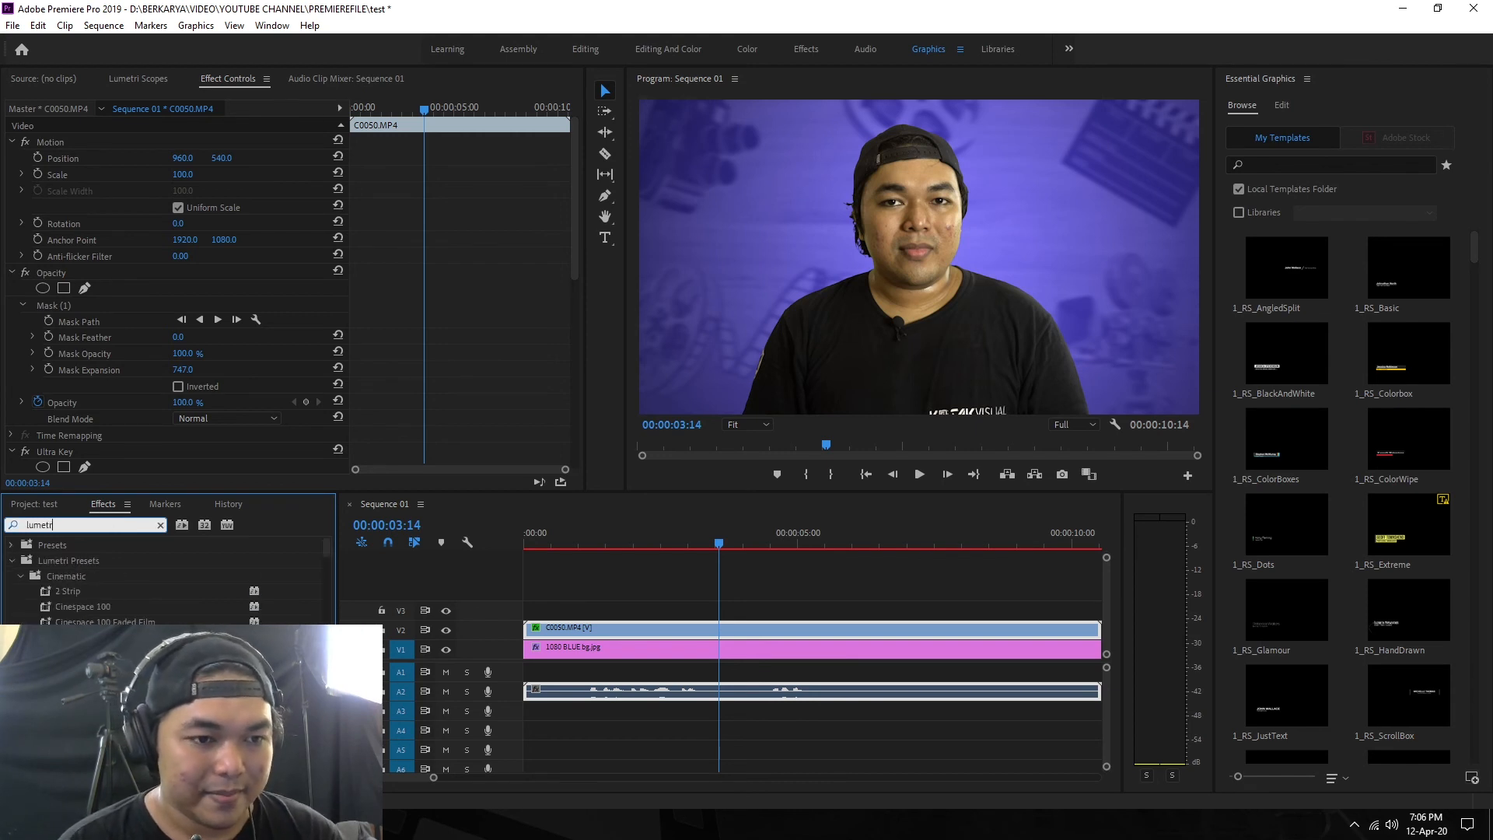
pyautogui.write('i color')
pyautogui.moveTo(81, 638); pyautogui.dragTo(1040, 637)
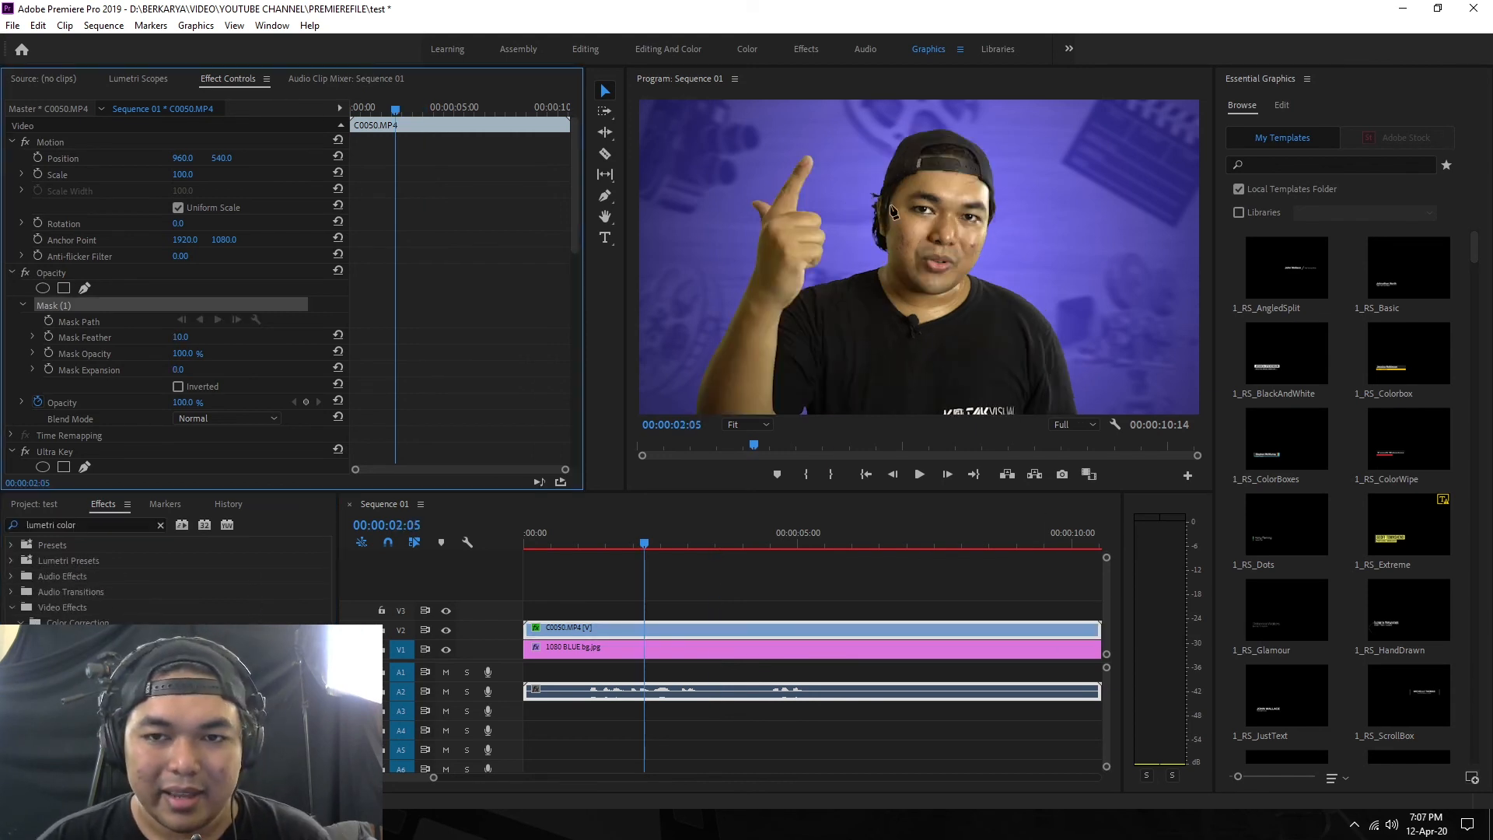
# Draw a small triangular opacity mask over the person's cheek in C0050.MP4 to isolate a patch of skin.
pyautogui.click(894, 214)
pyautogui.click(927, 219)
pyautogui.click(906, 278)
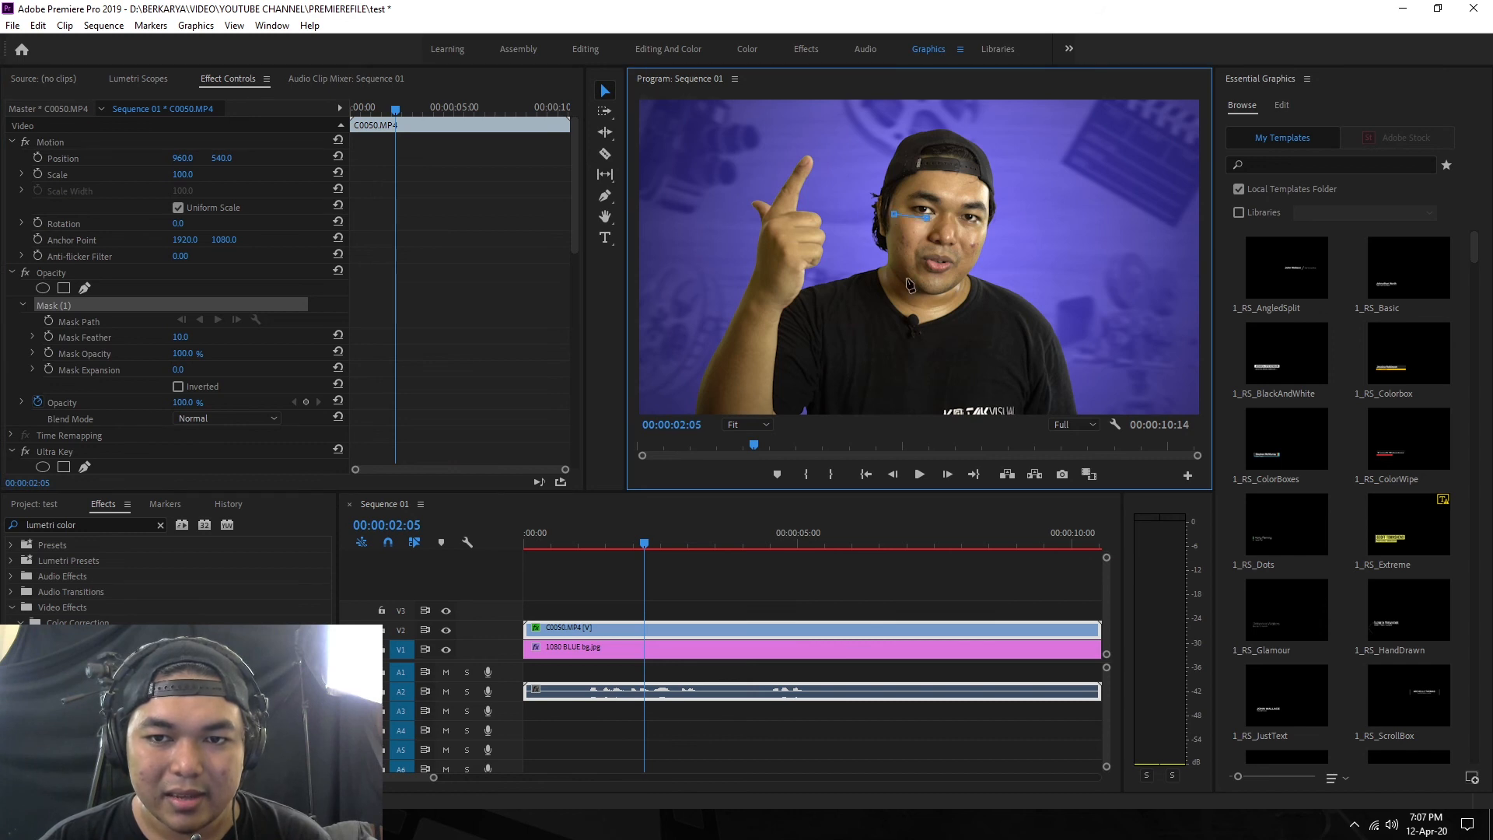
pyautogui.click(895, 216)
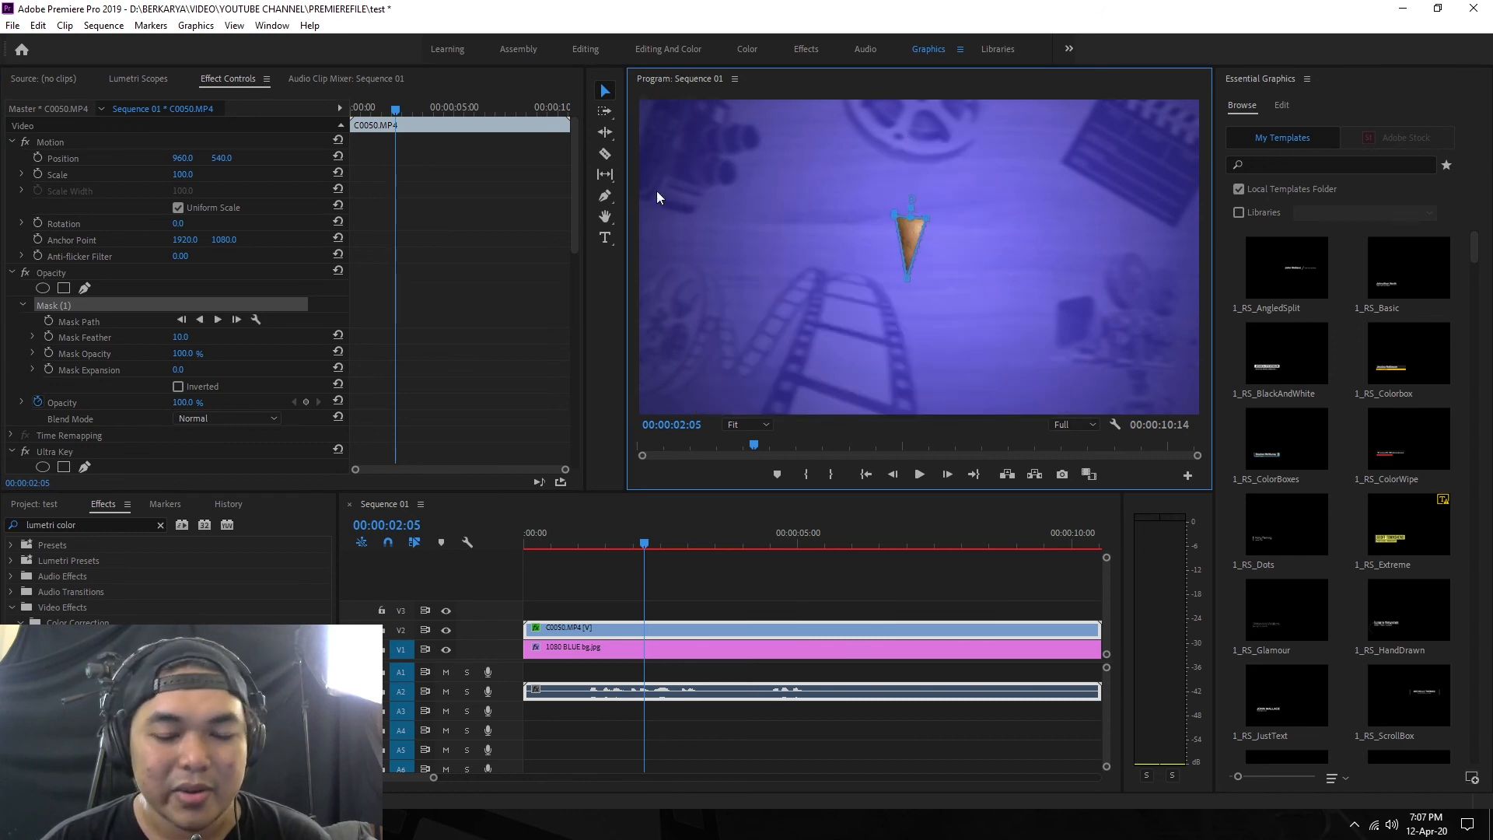
# Switch to the Editing And Color workspace and set the Tint in Lumetri Color's Basic Correction to 21 for C0050.MP4.
pyautogui.click(704, 631)
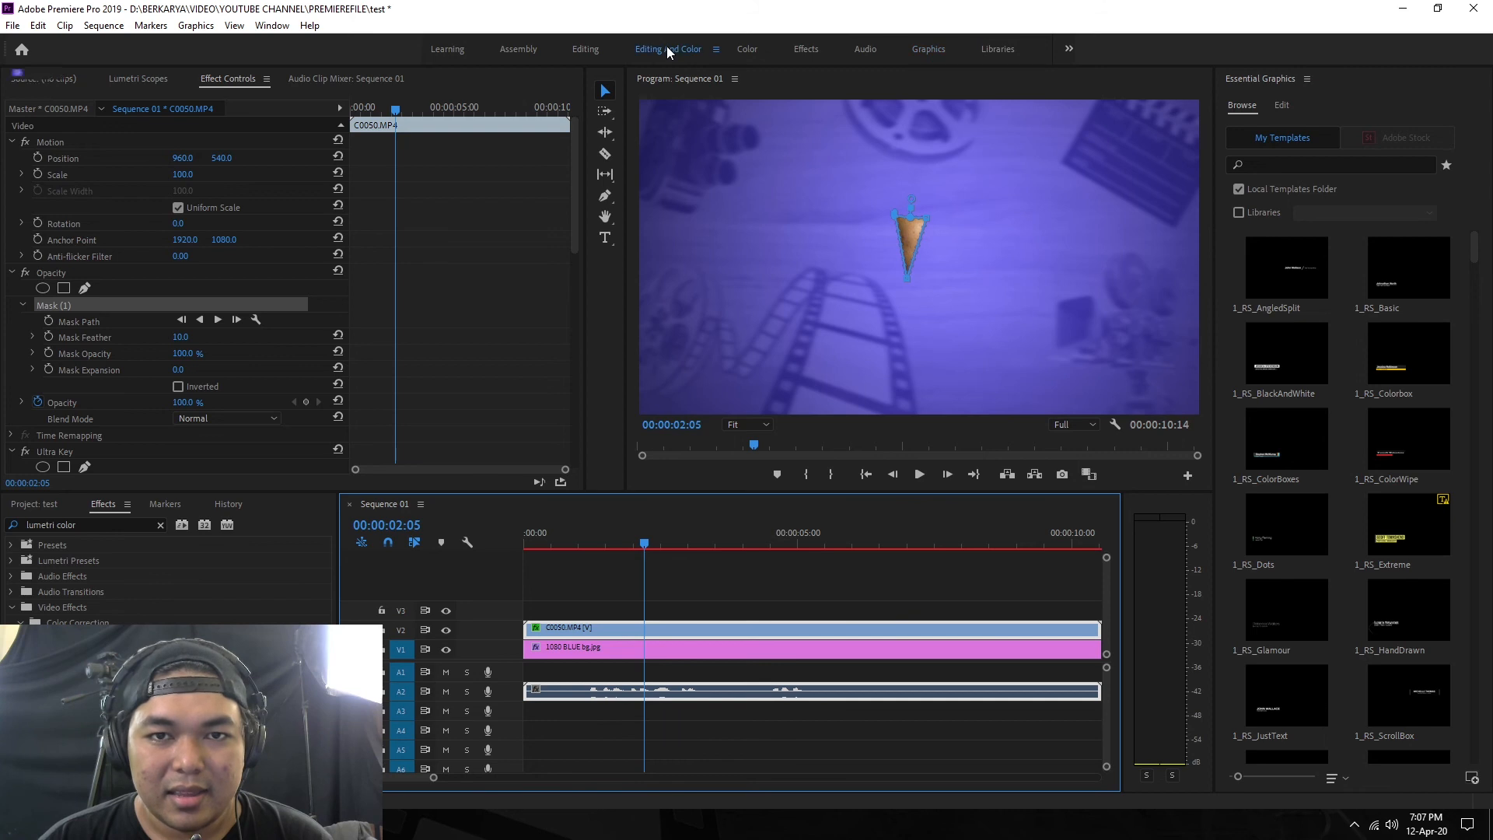
pyautogui.click(666, 47)
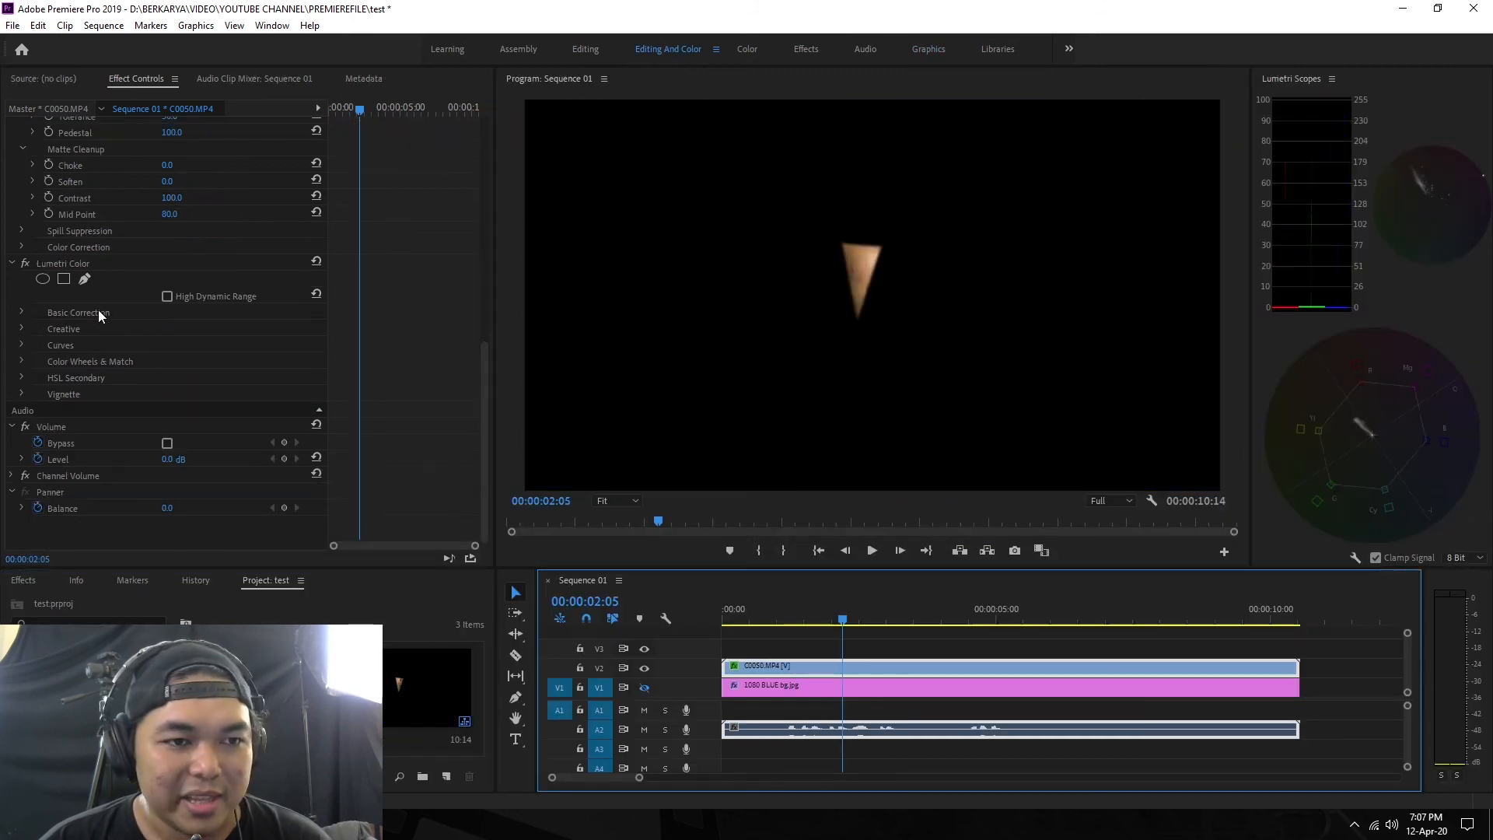
pyautogui.click(71, 332)
pyautogui.click(21, 313)
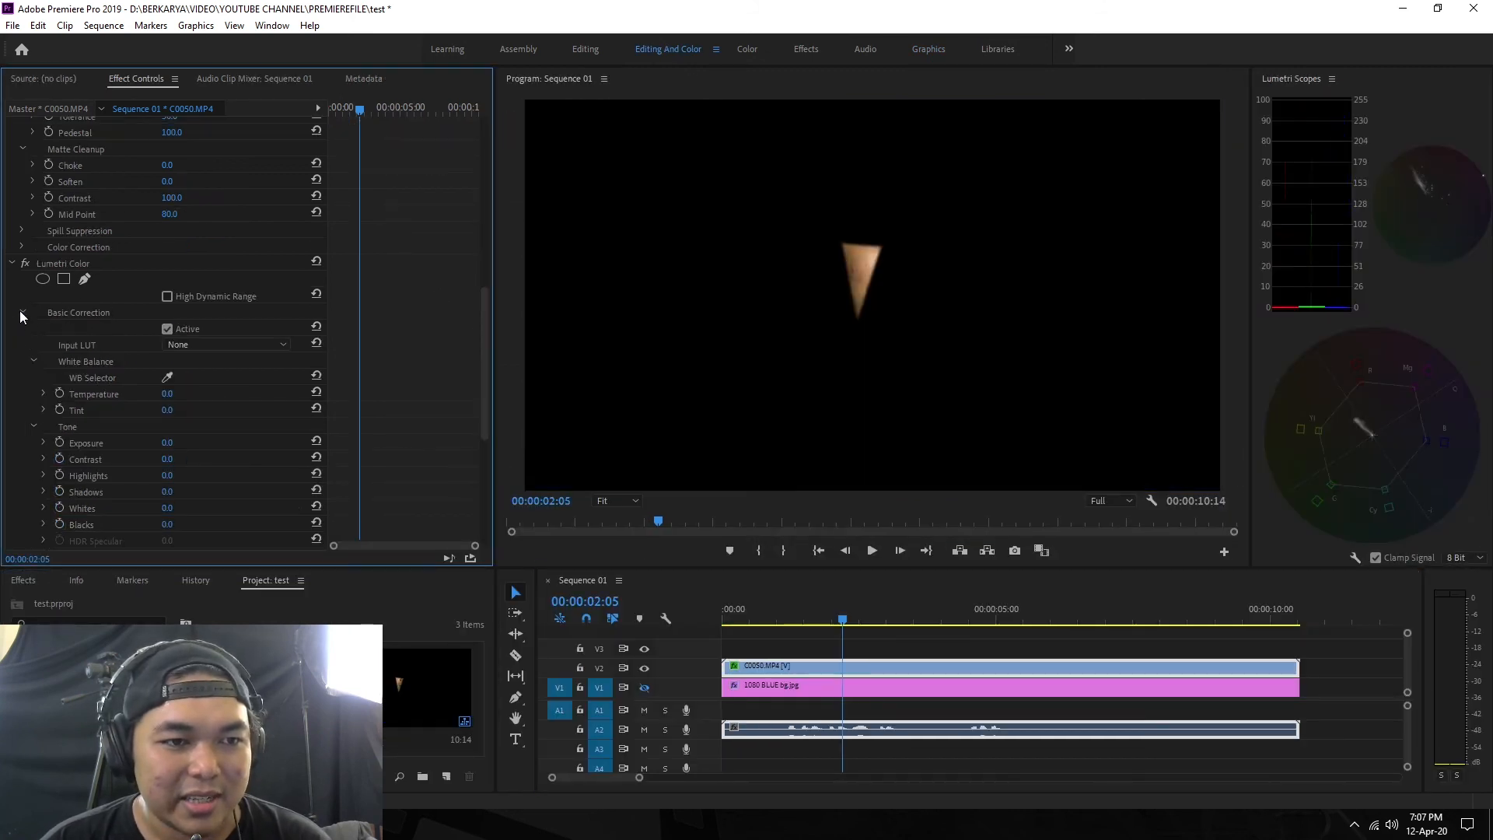
pyautogui.moveTo(169, 415); pyautogui.dragTo(185, 415)
pyautogui.click(183, 411)
pyautogui.write('21')
pyautogui.press('Return')
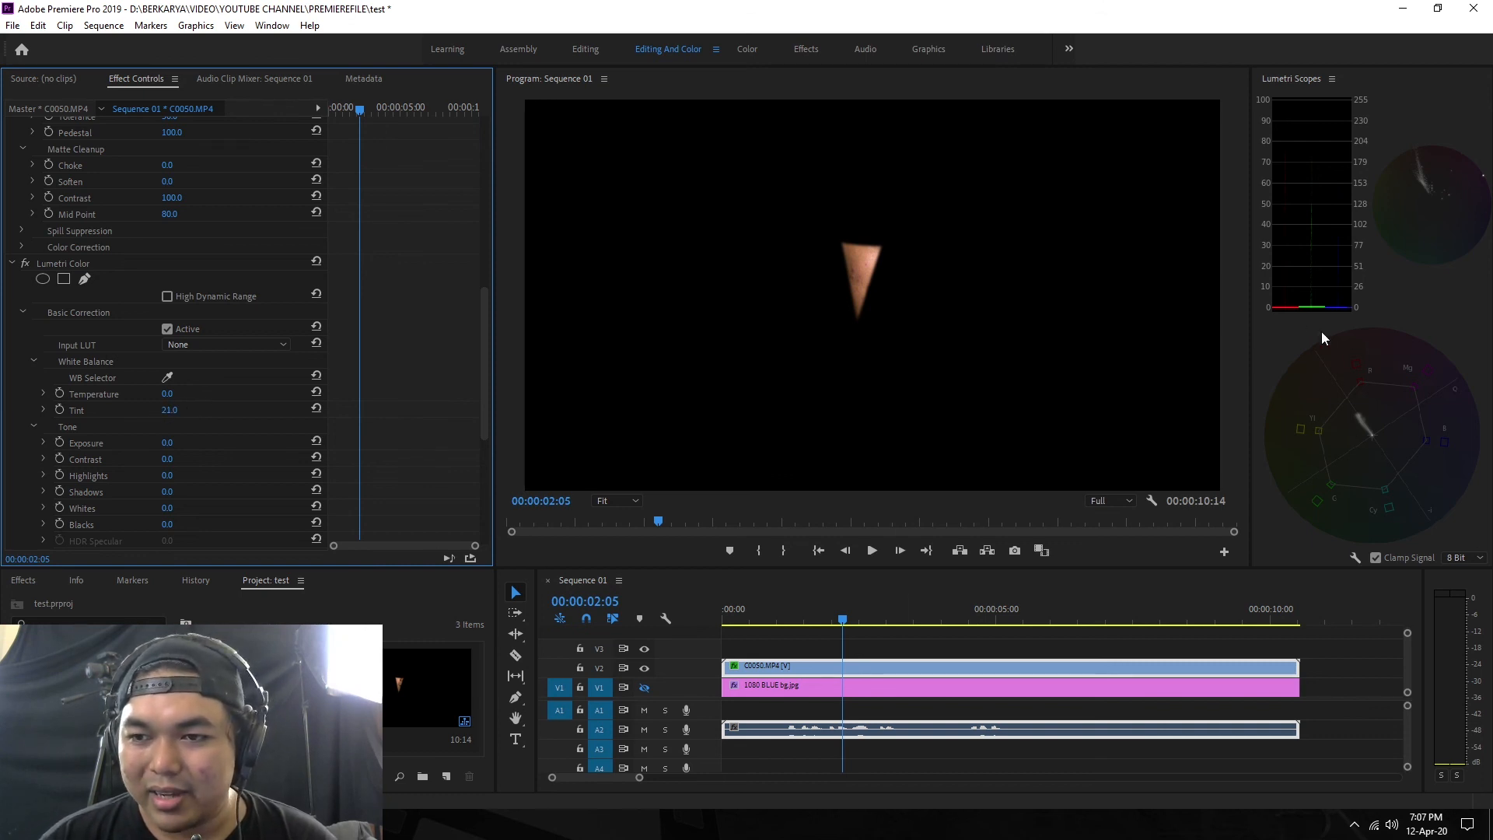
# Disable the masked Opacity effect on C0050.MP4 and turn the blue background's V1 track output back on.
pyautogui.click(883, 656)
pyautogui.click(888, 662)
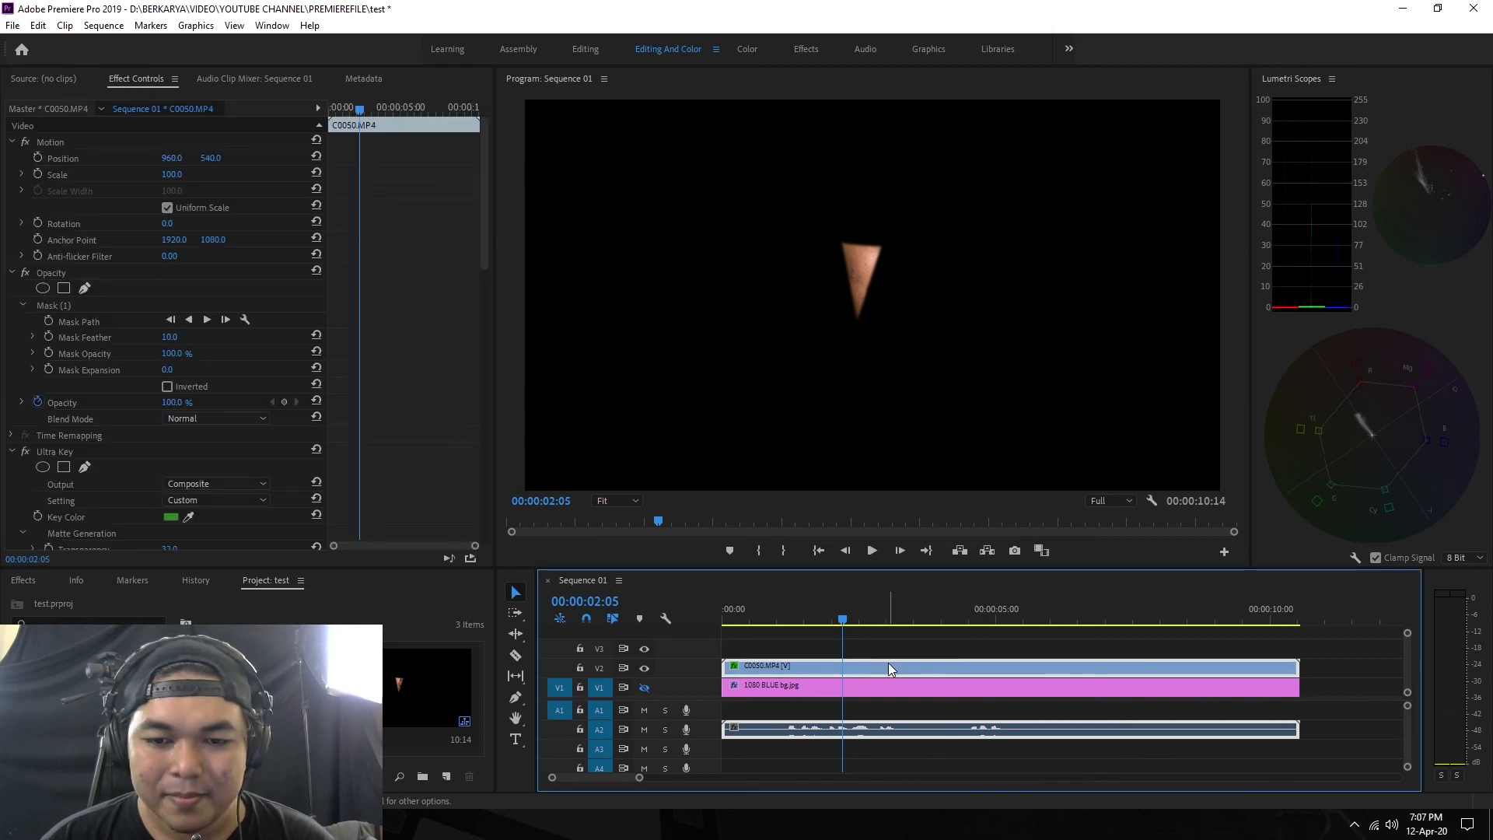
pyautogui.click(25, 273)
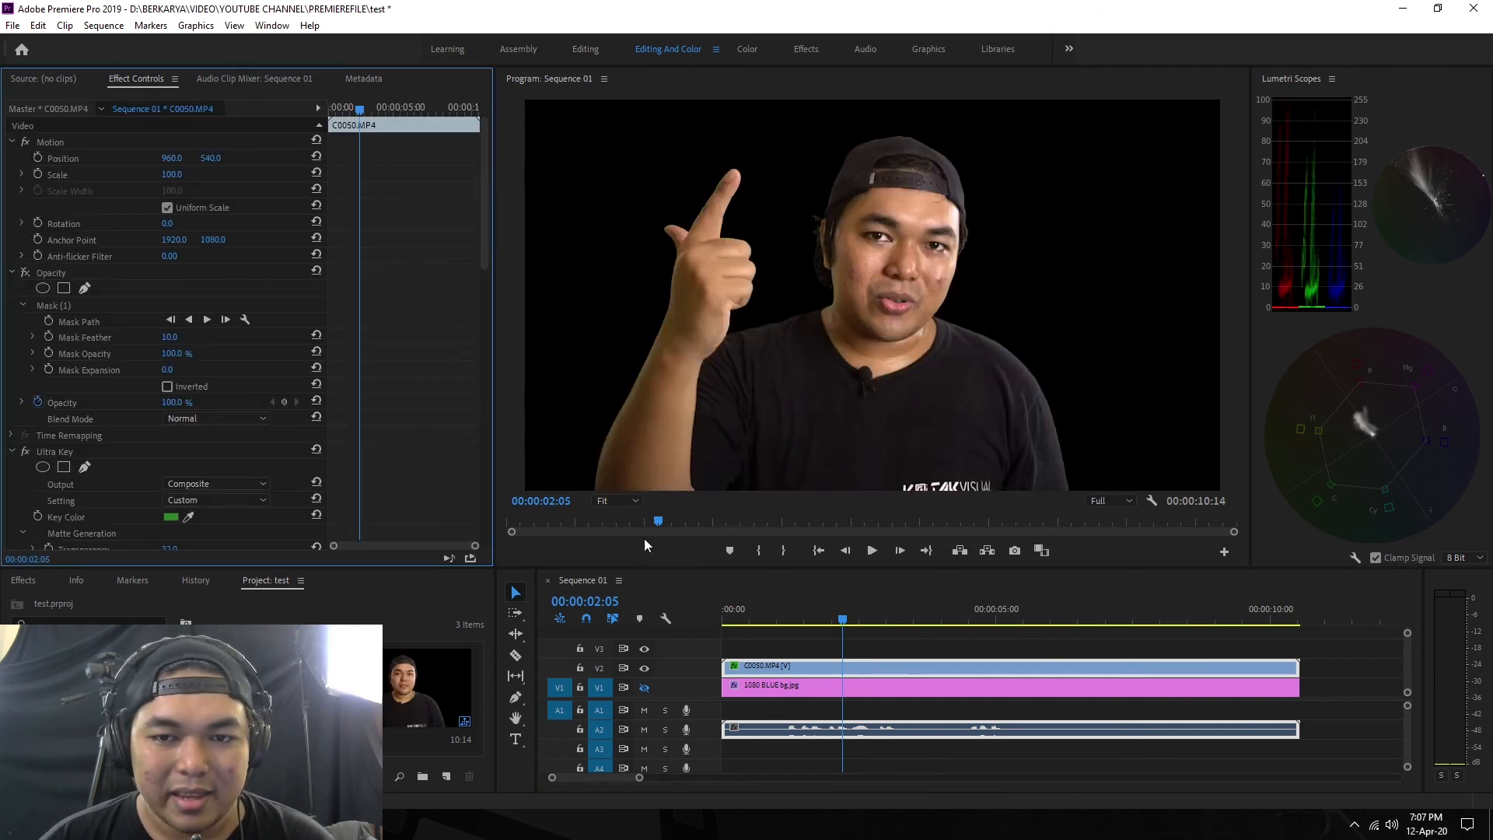
pyautogui.click(818, 628)
pyautogui.click(805, 682)
pyautogui.click(644, 687)
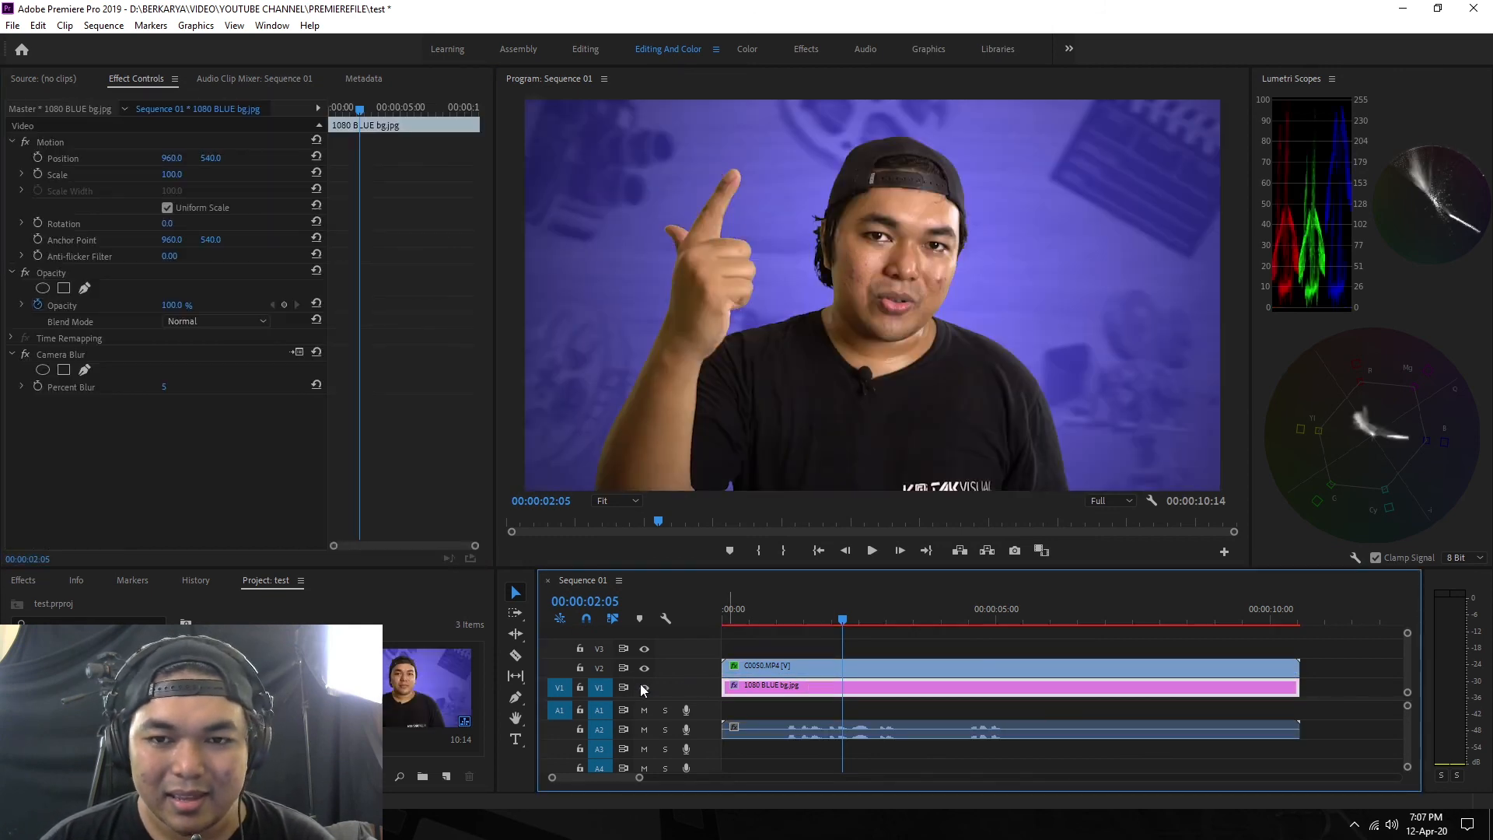